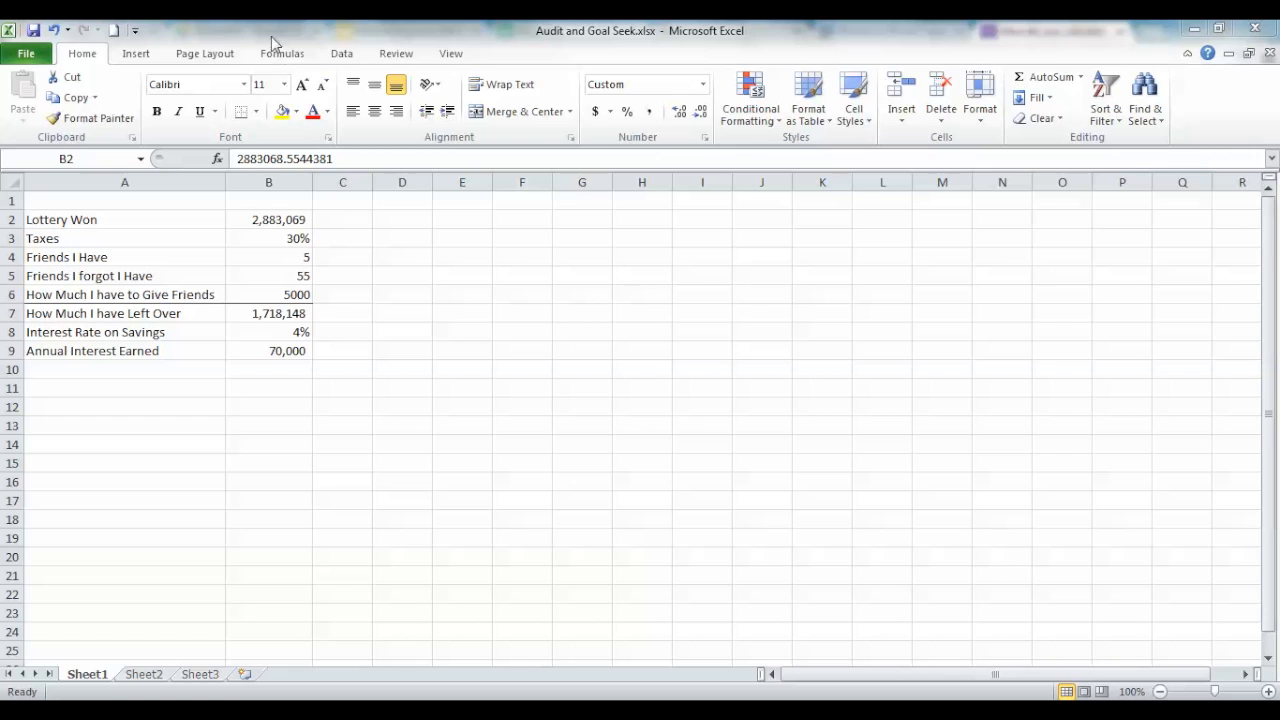
Step: Show the sheet's formulas, examine those in B7 and B9 along with their referenced cells, and switch back to displaying values
click(286, 58)
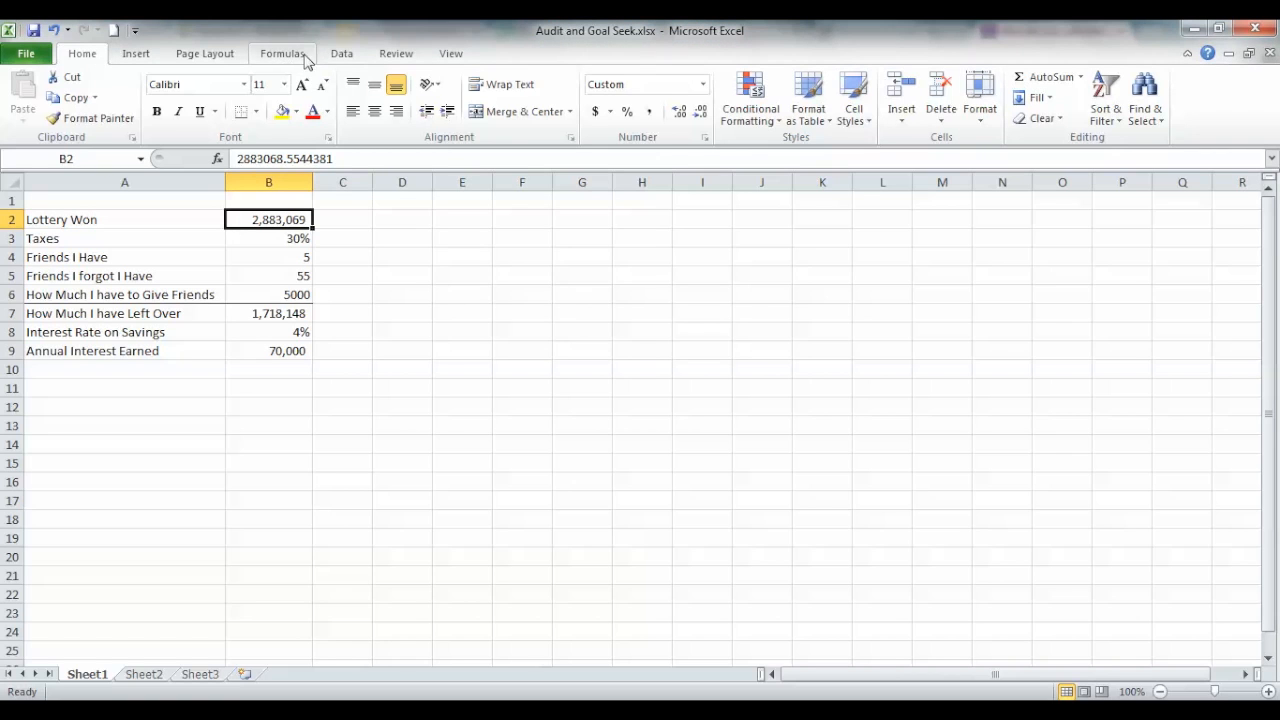
click(296, 58)
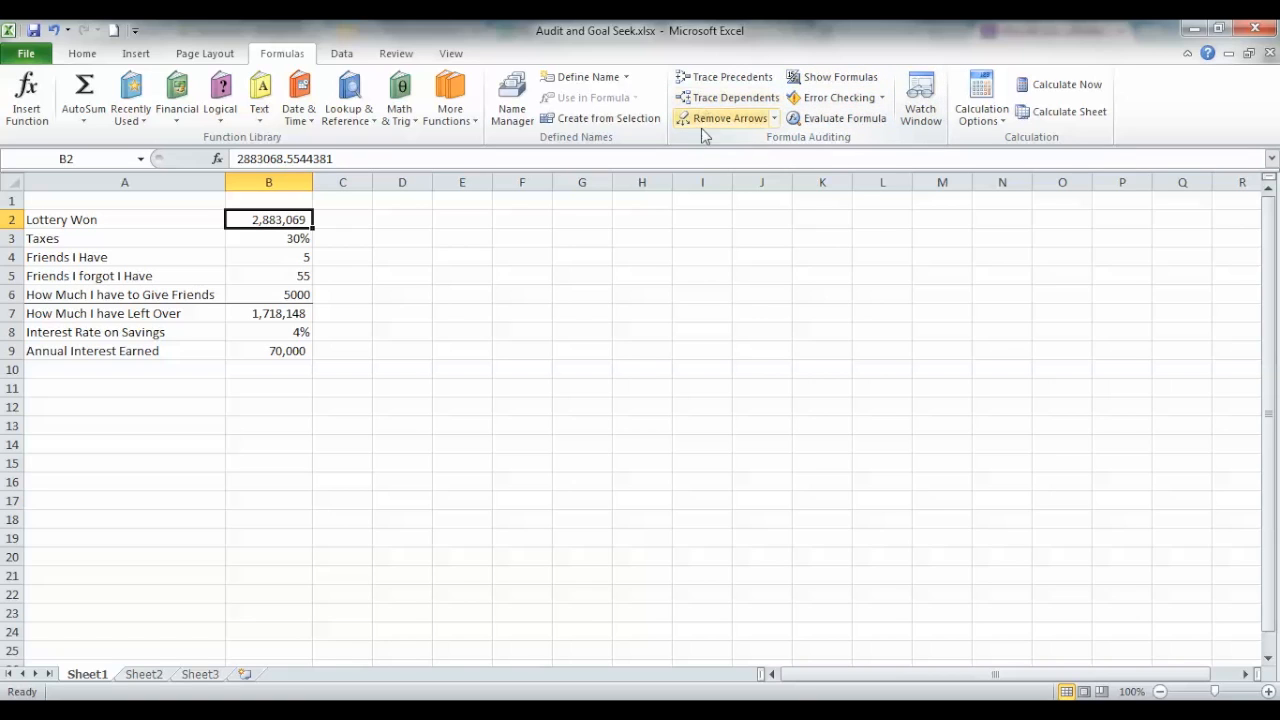
click(840, 80)
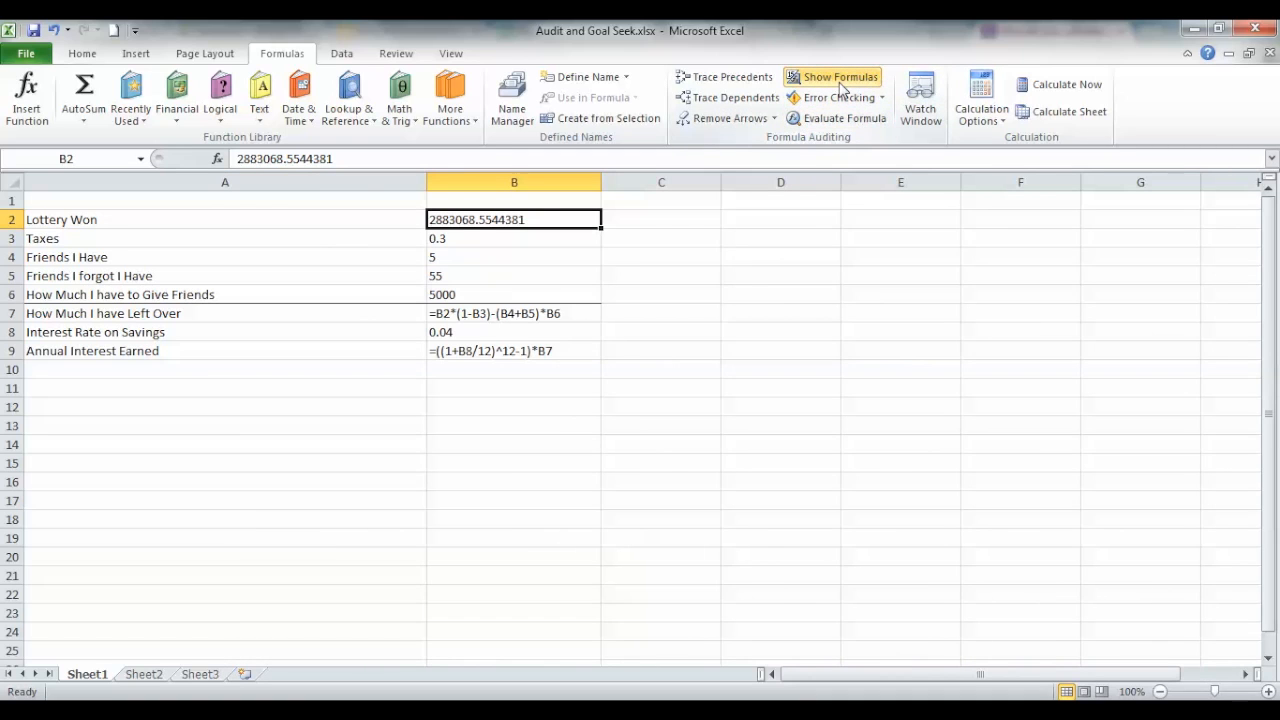
click(520, 313)
click(512, 354)
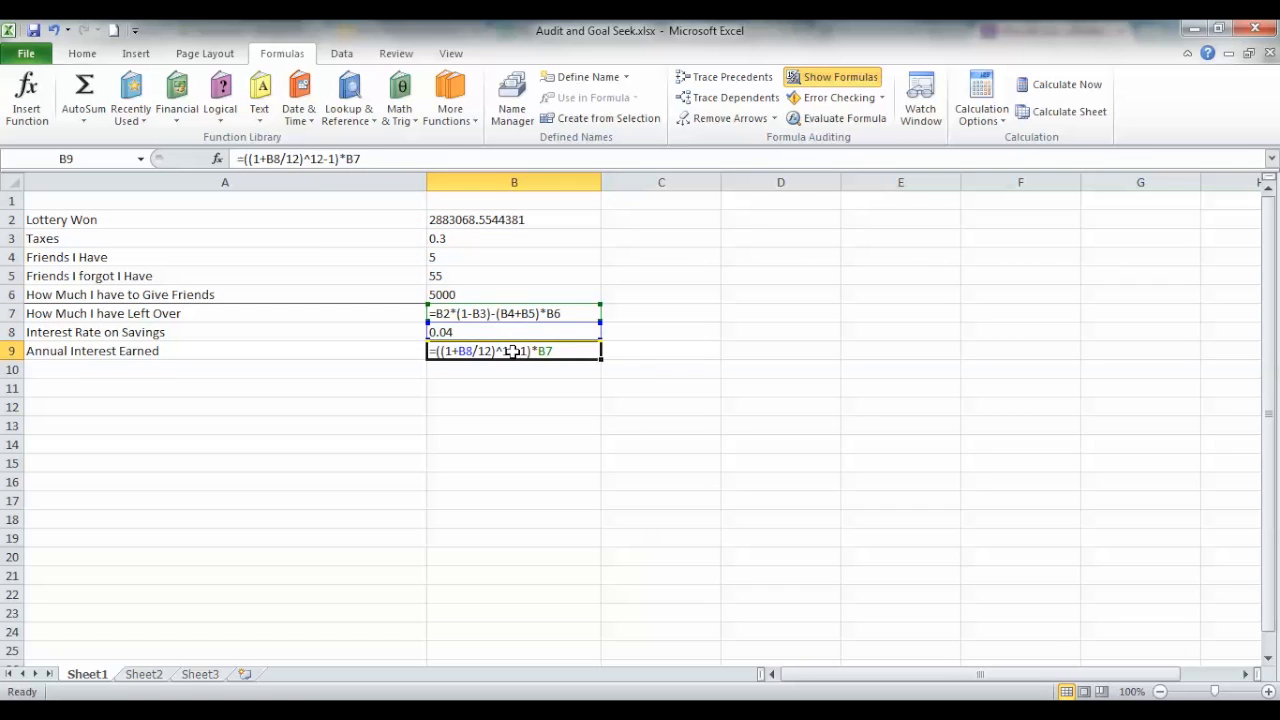
click(524, 315)
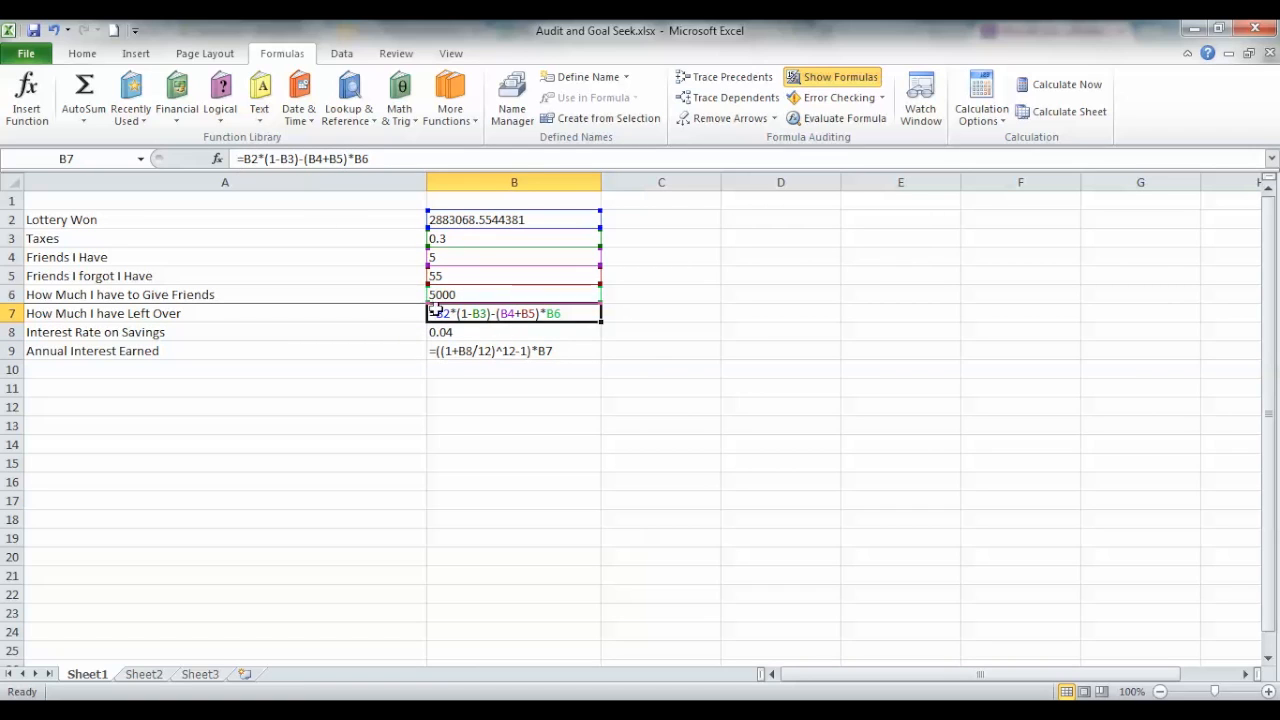
click(546, 358)
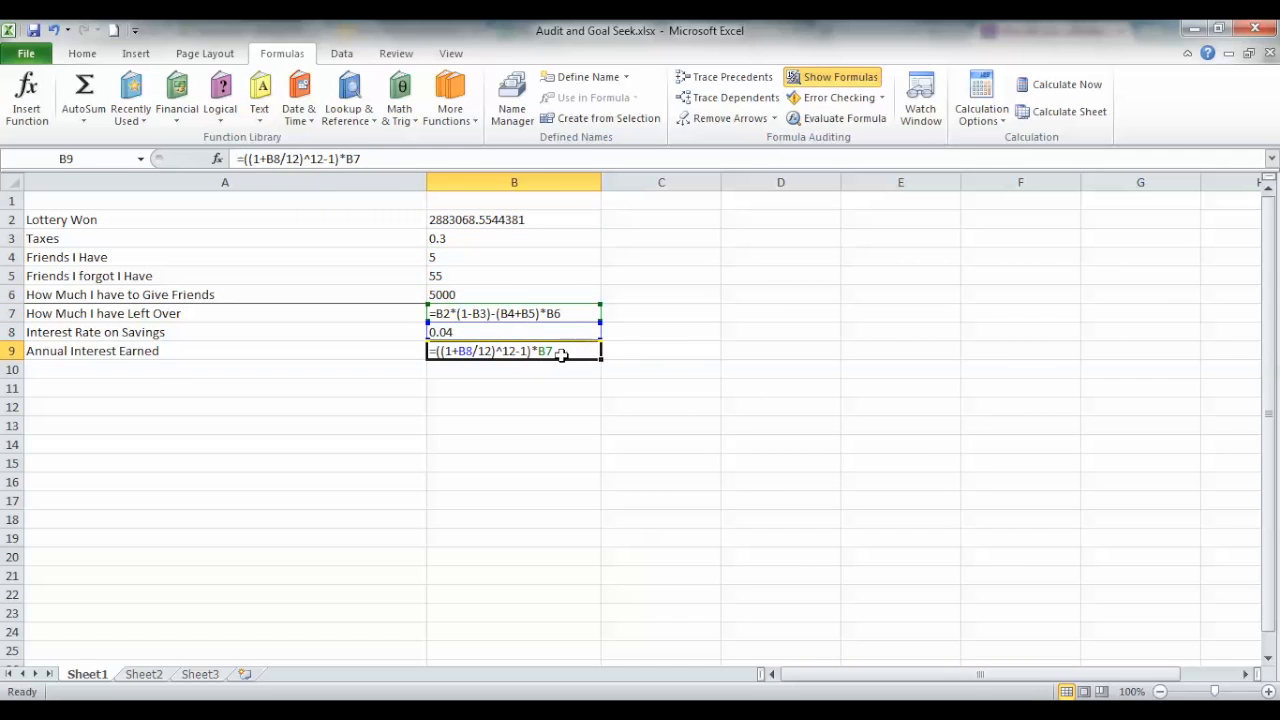
click(690, 314)
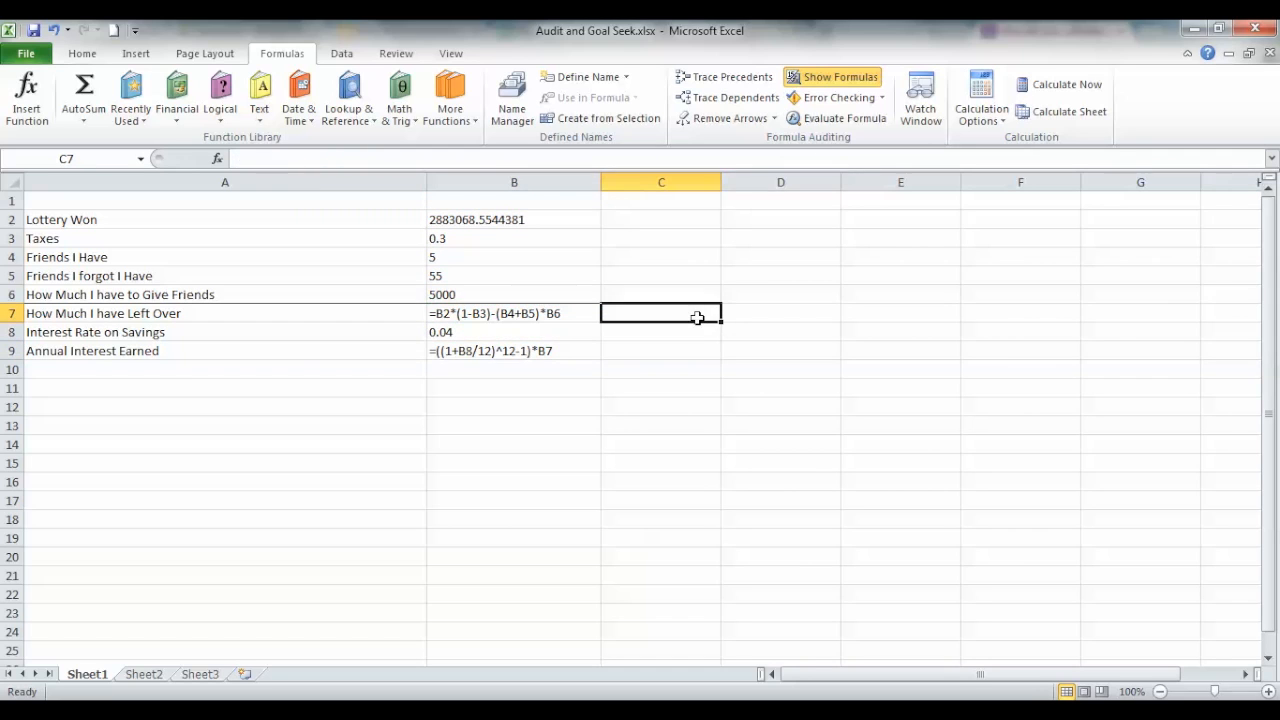
click(835, 78)
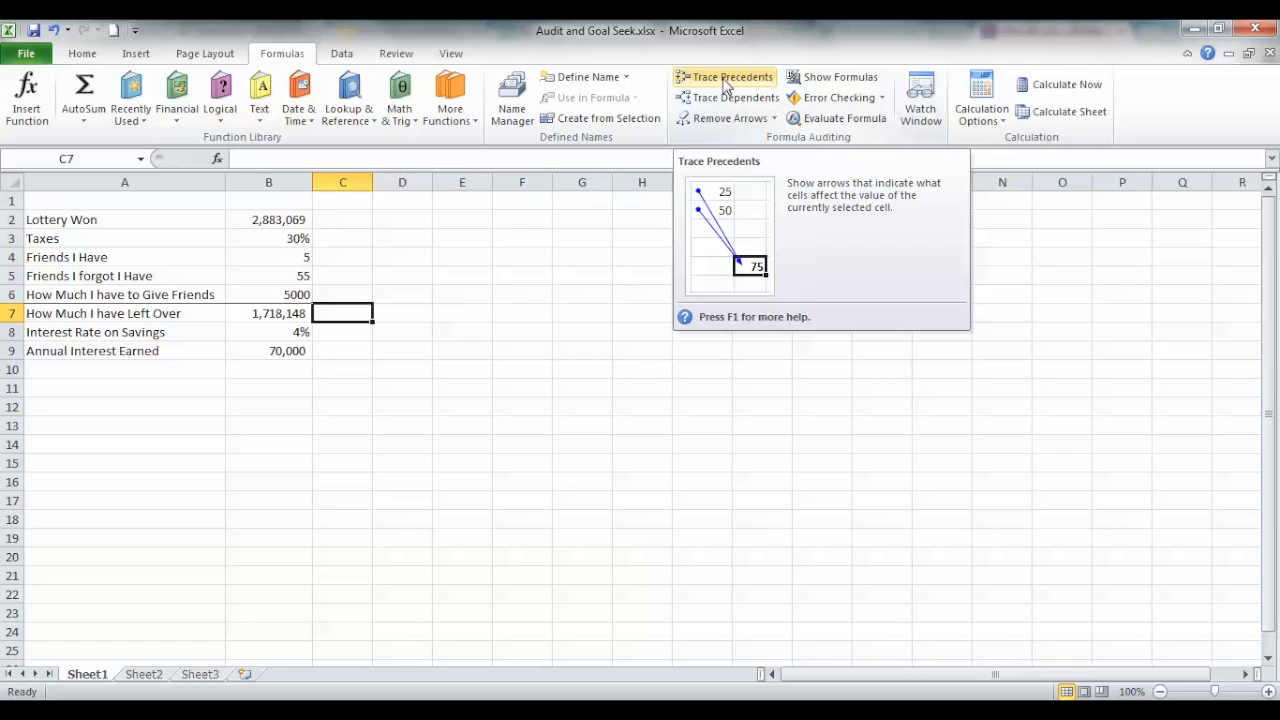
Step: Try to trace the precedents of the Lottery Won amount in B2
click(277, 220)
click(745, 84)
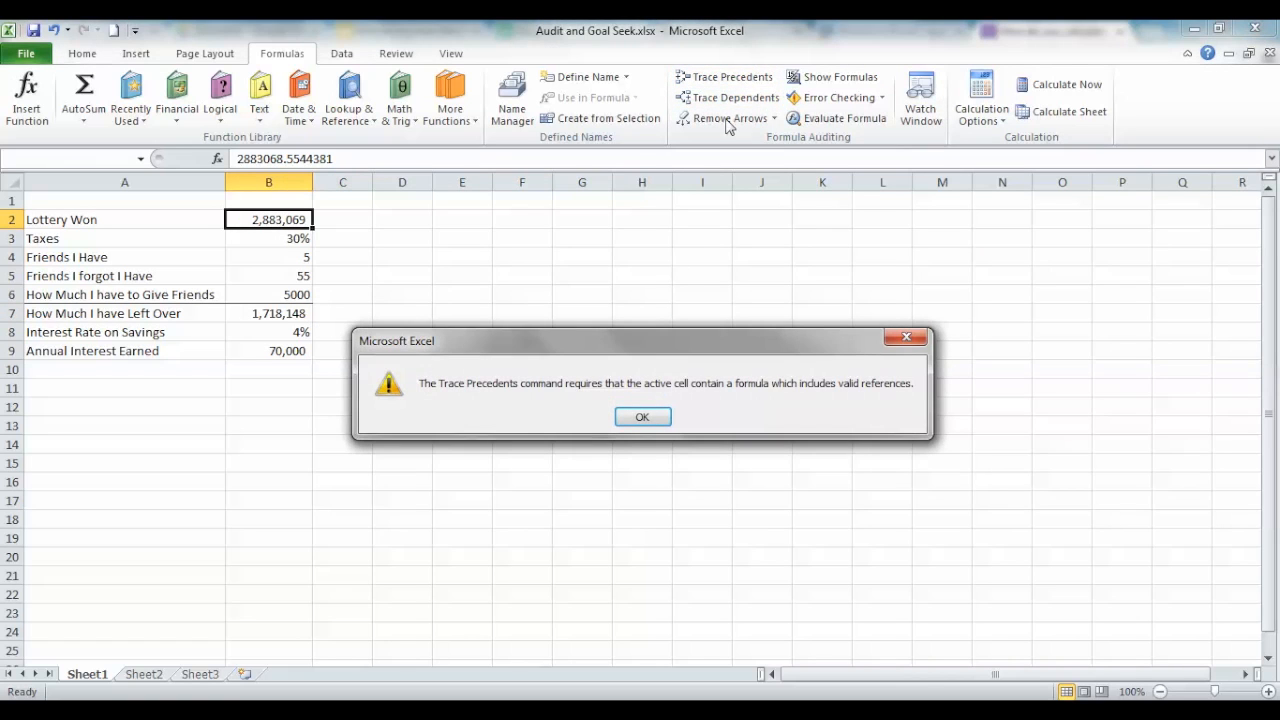
click(645, 415)
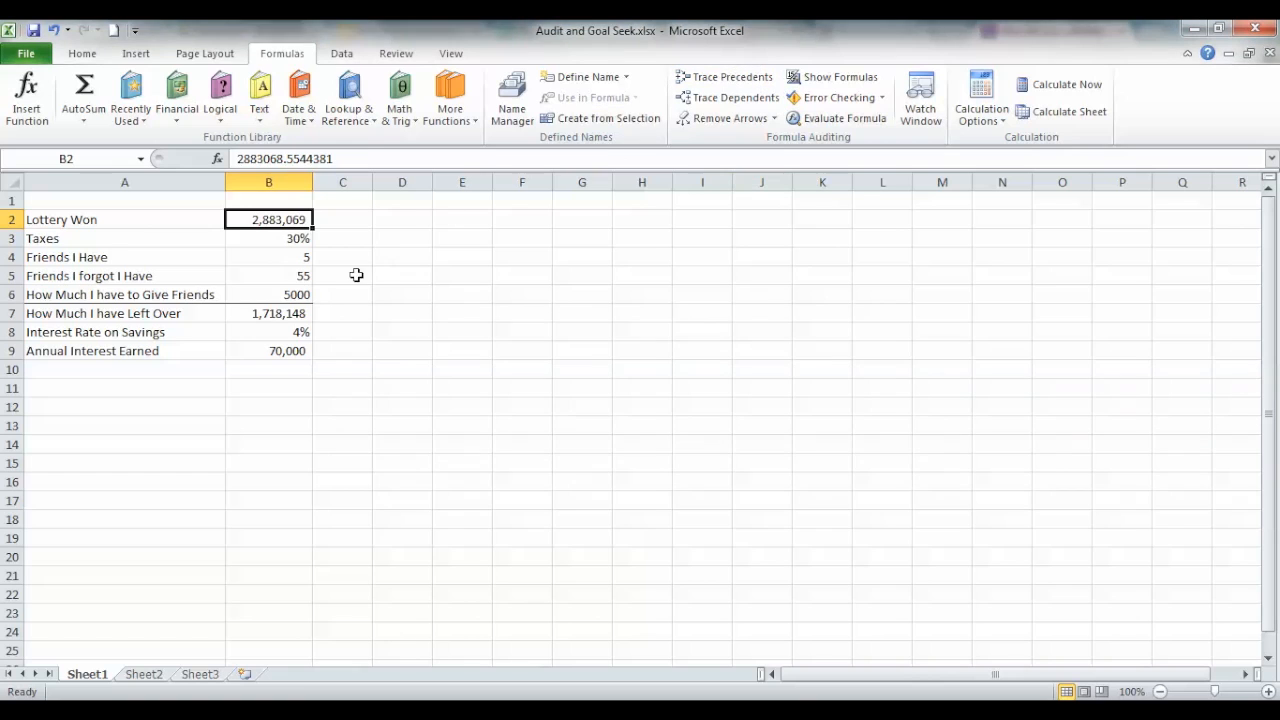
Step: Trace the precedents of How Much I have Left Over in B7, and try the same trace again on B2
click(269, 313)
click(743, 80)
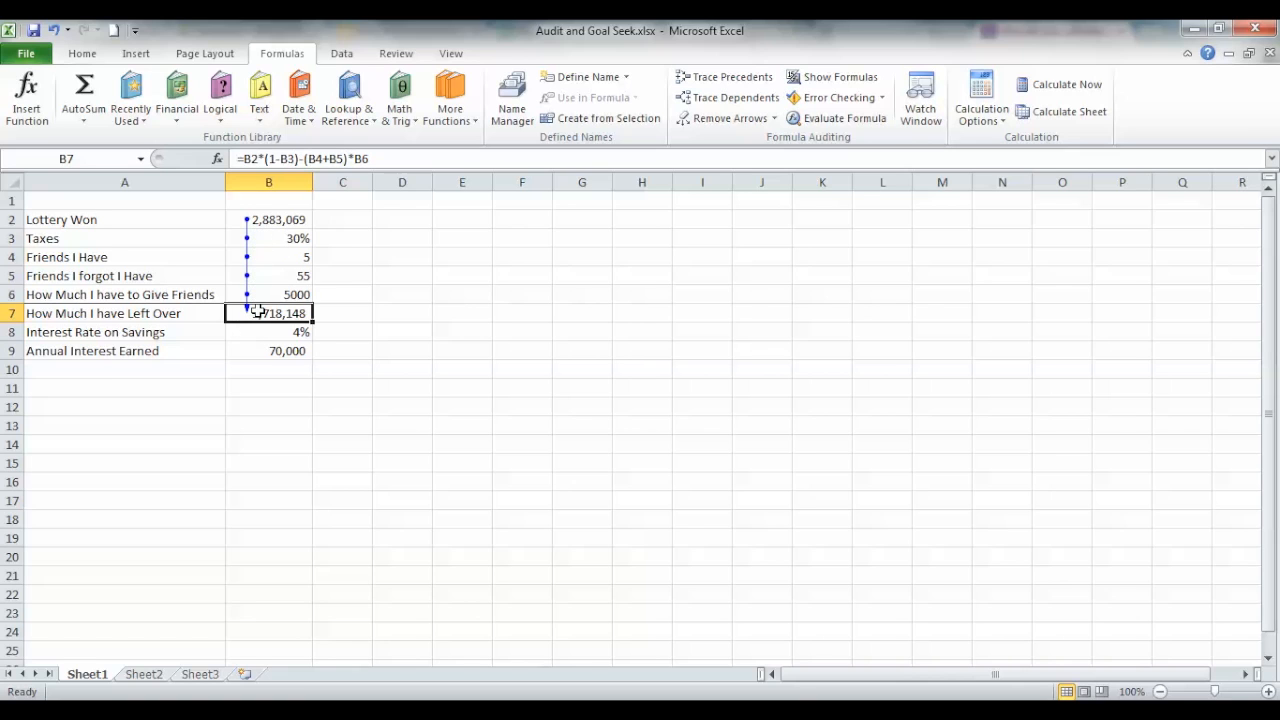
click(287, 222)
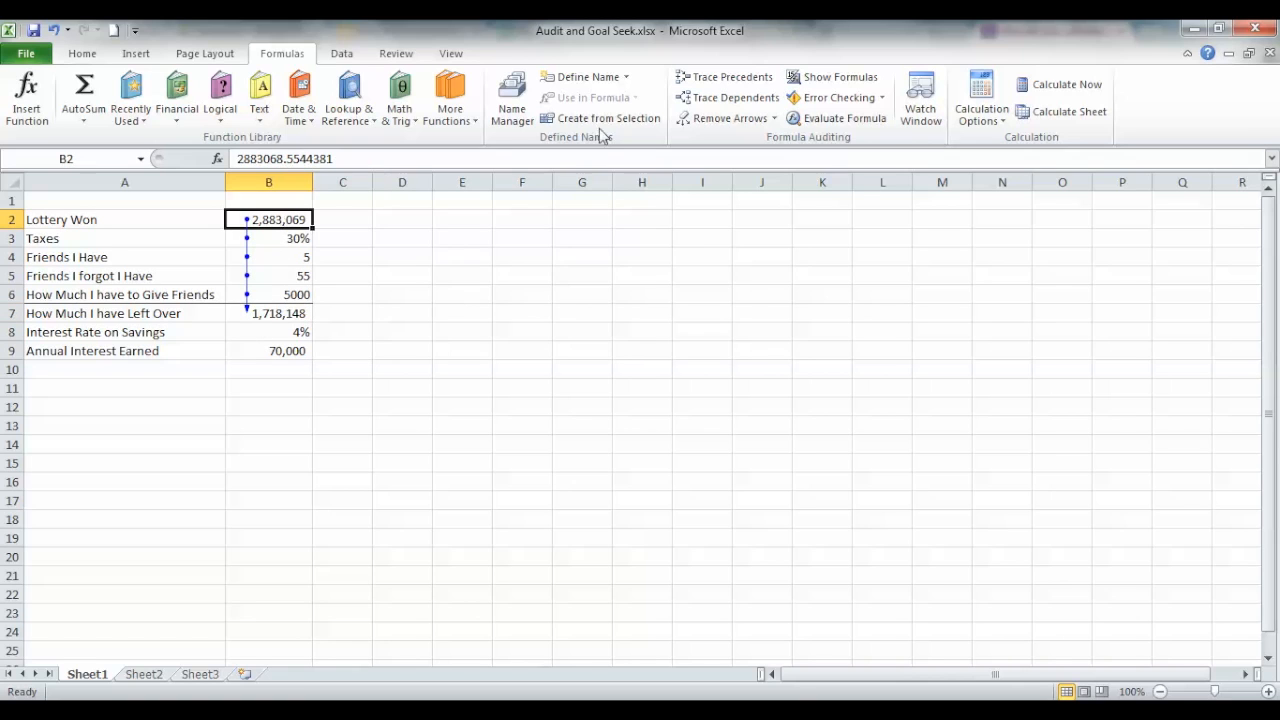
click(757, 78)
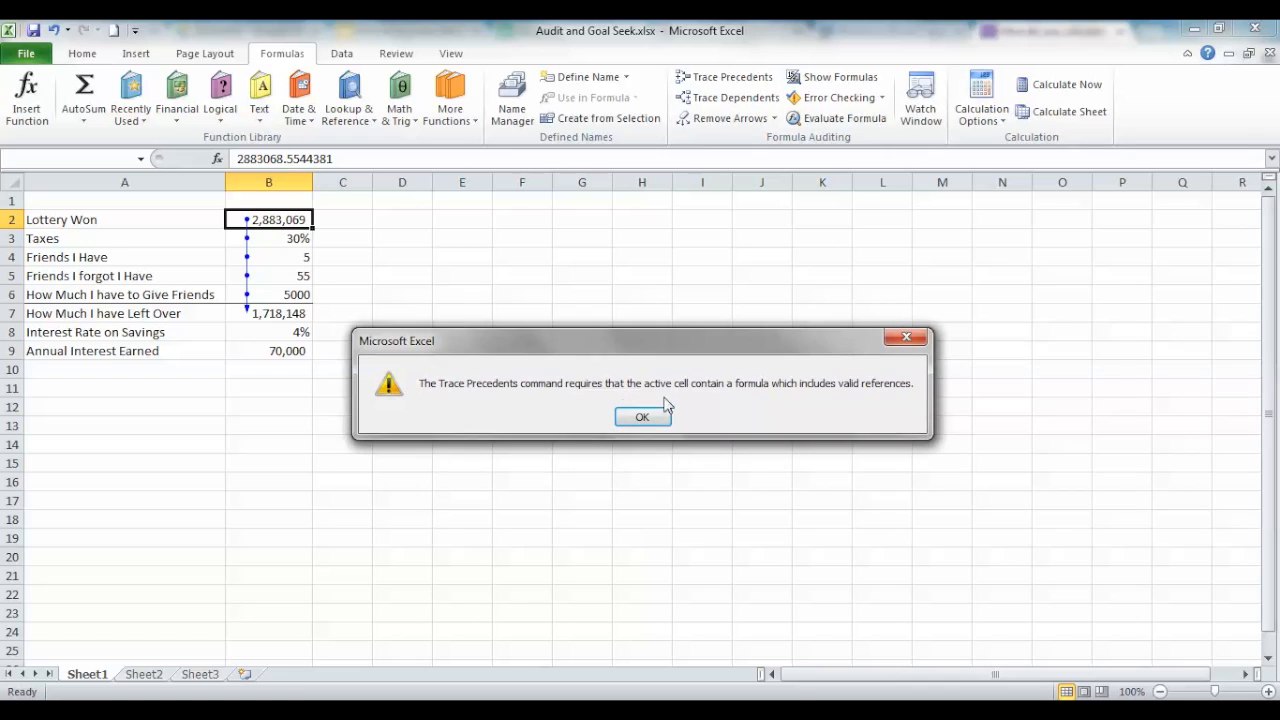
click(641, 420)
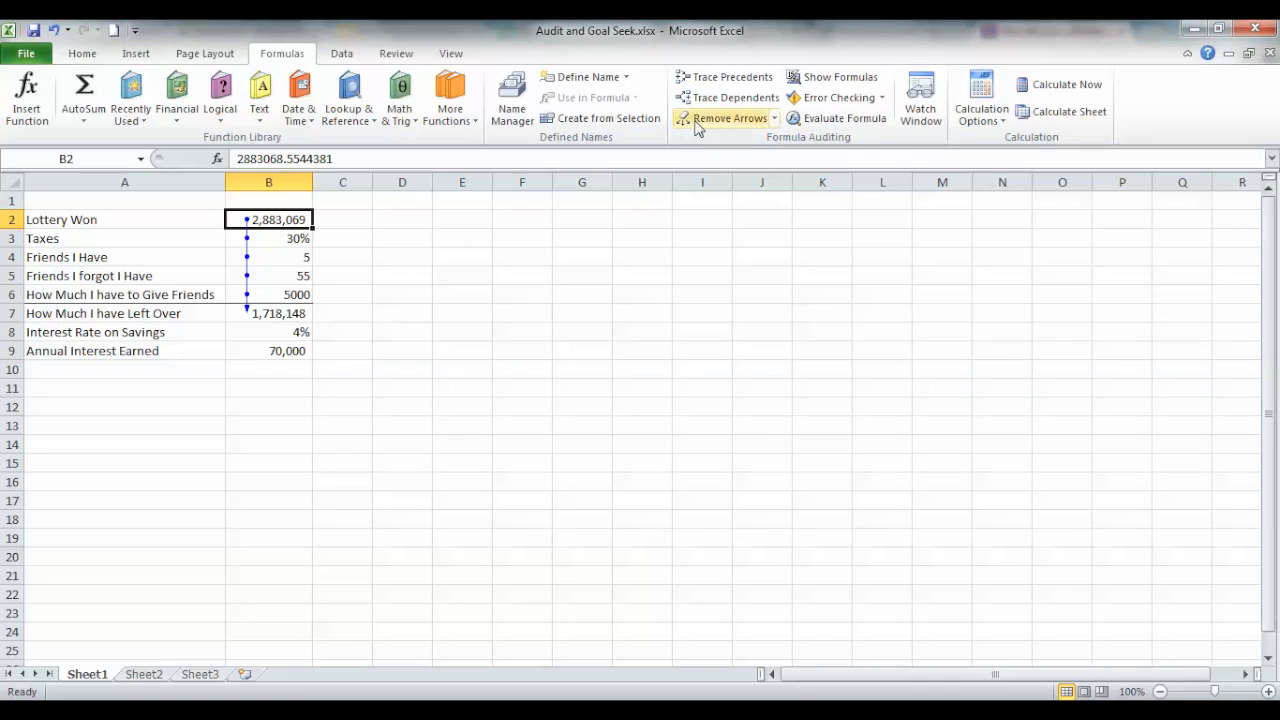
Step: Trace the dependents of the Lottery Won amount in B2 and remove all tracer arrows from the sheet
click(733, 100)
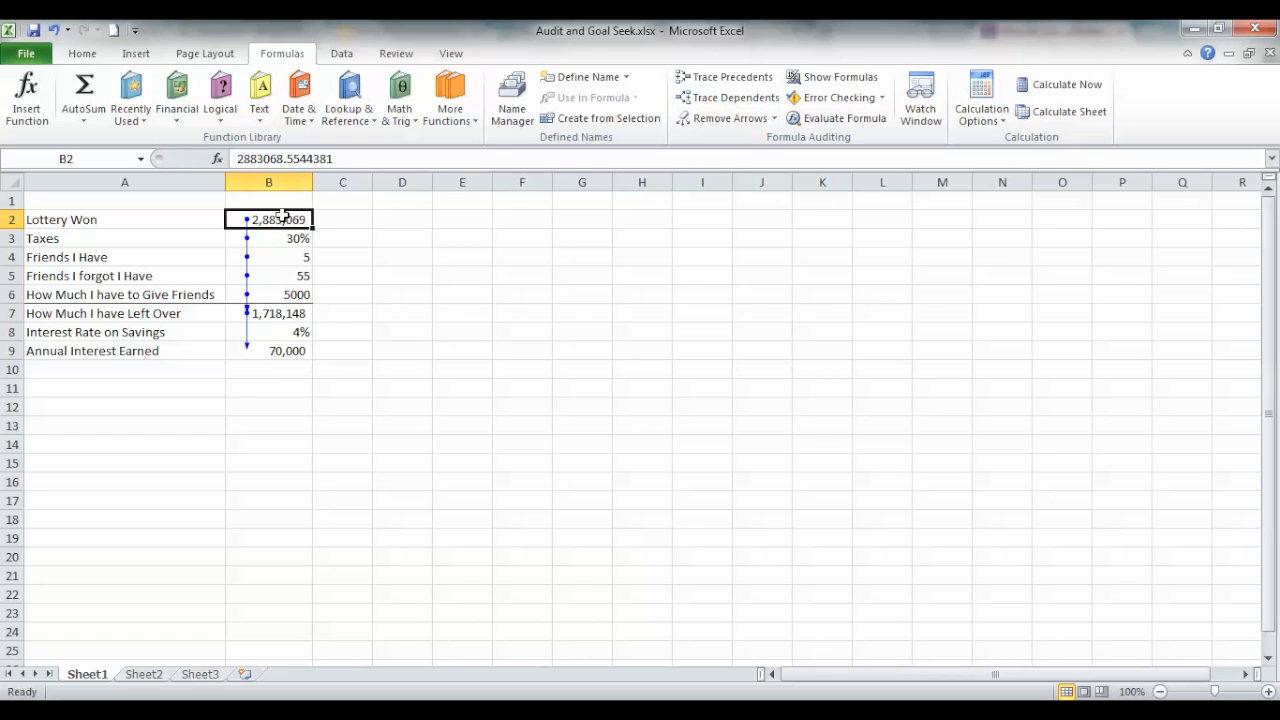
click(740, 118)
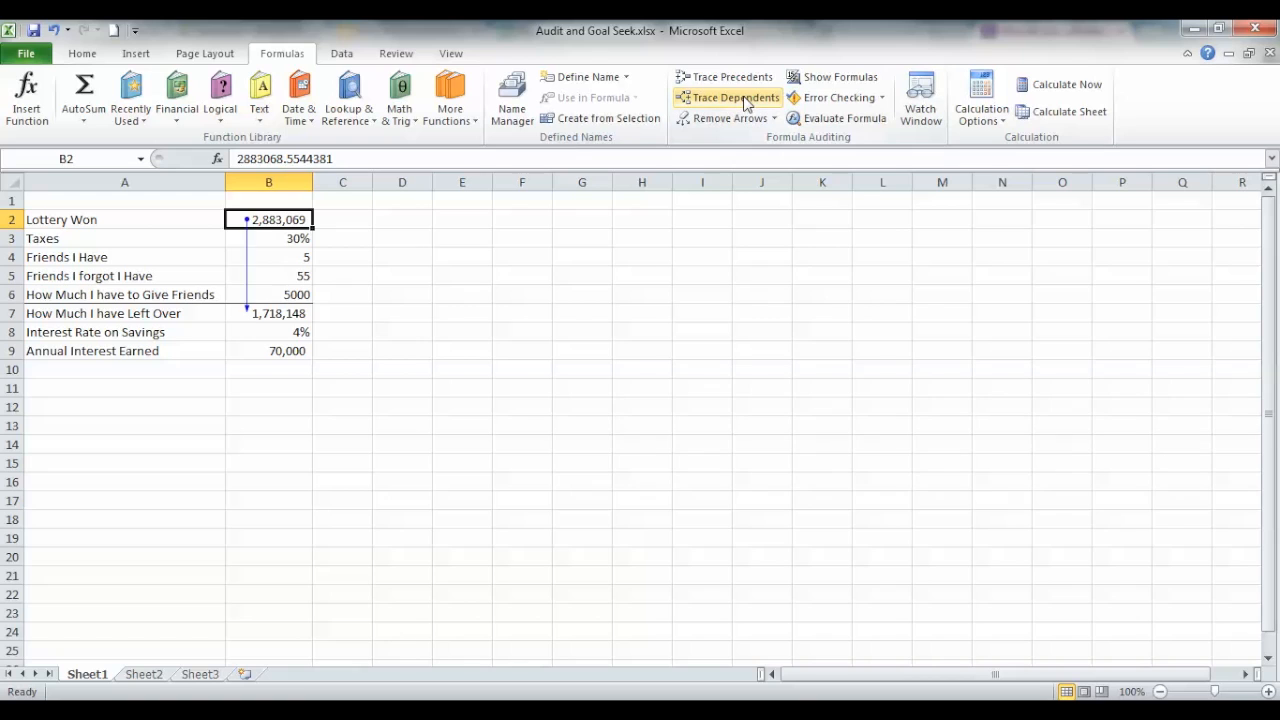
click(731, 118)
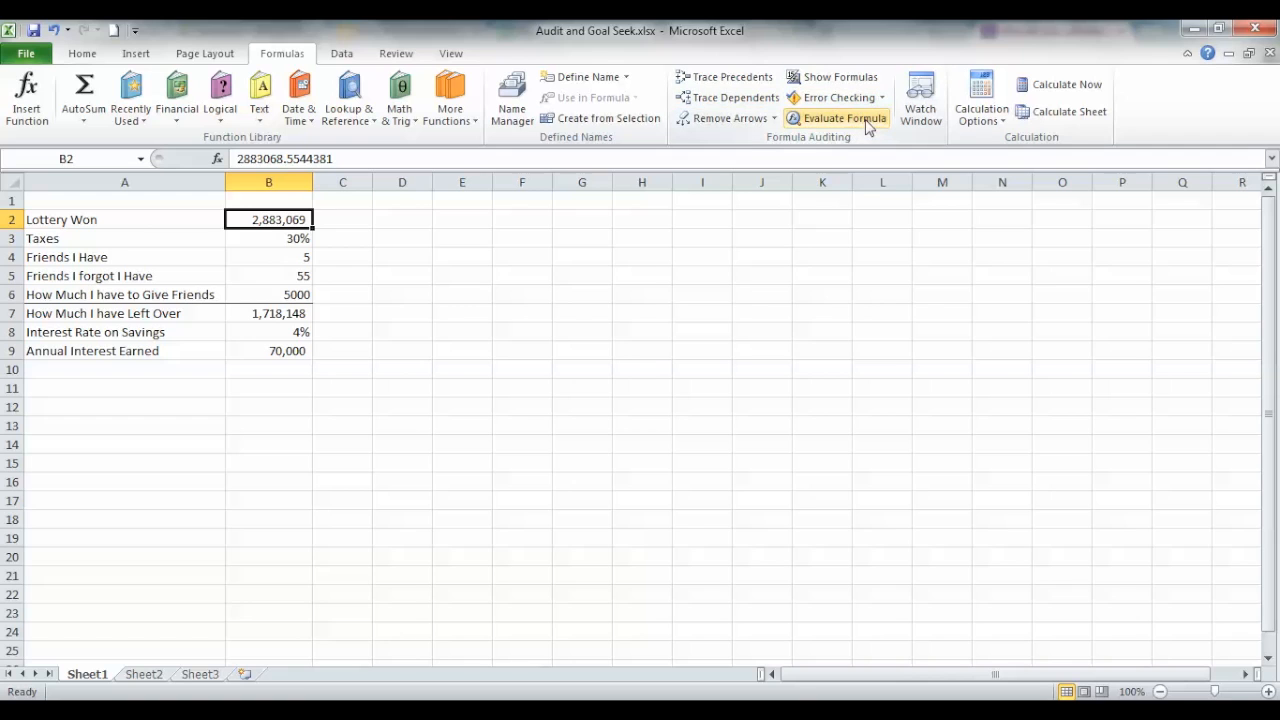
Step: Evaluate the How Much I have Left Over formula in B7 part by part through to its final result
click(286, 313)
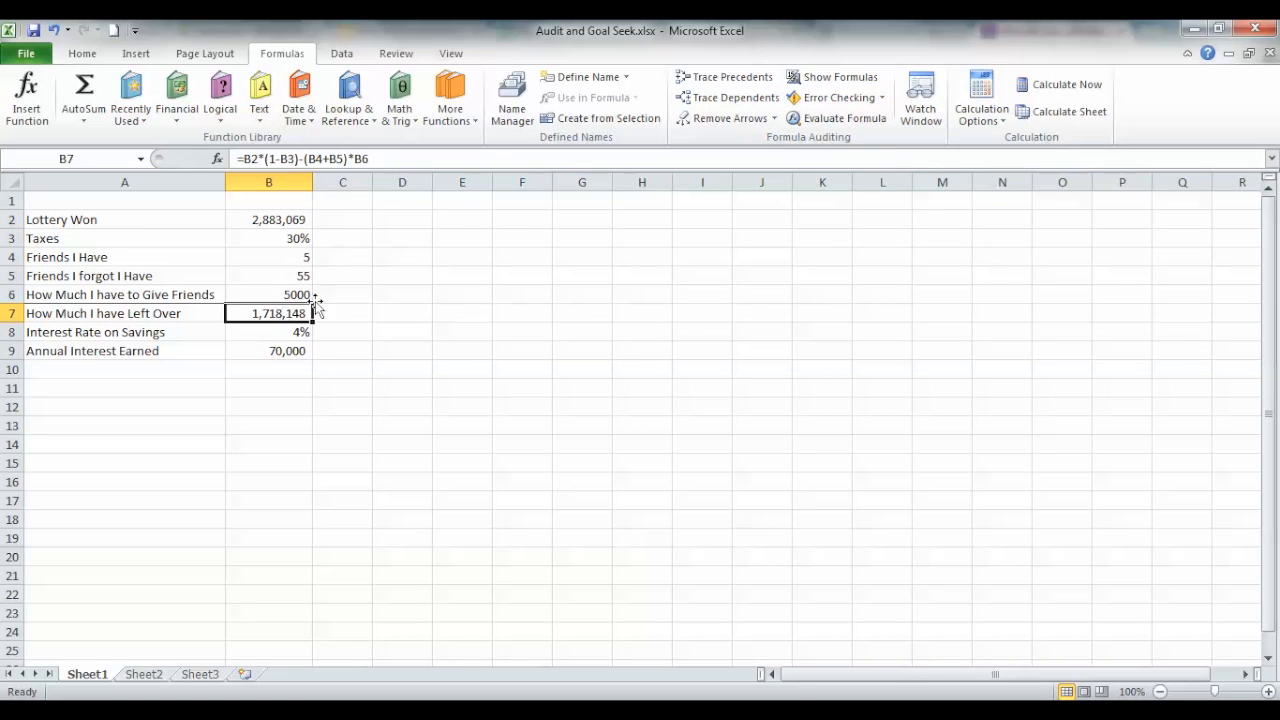
click(845, 118)
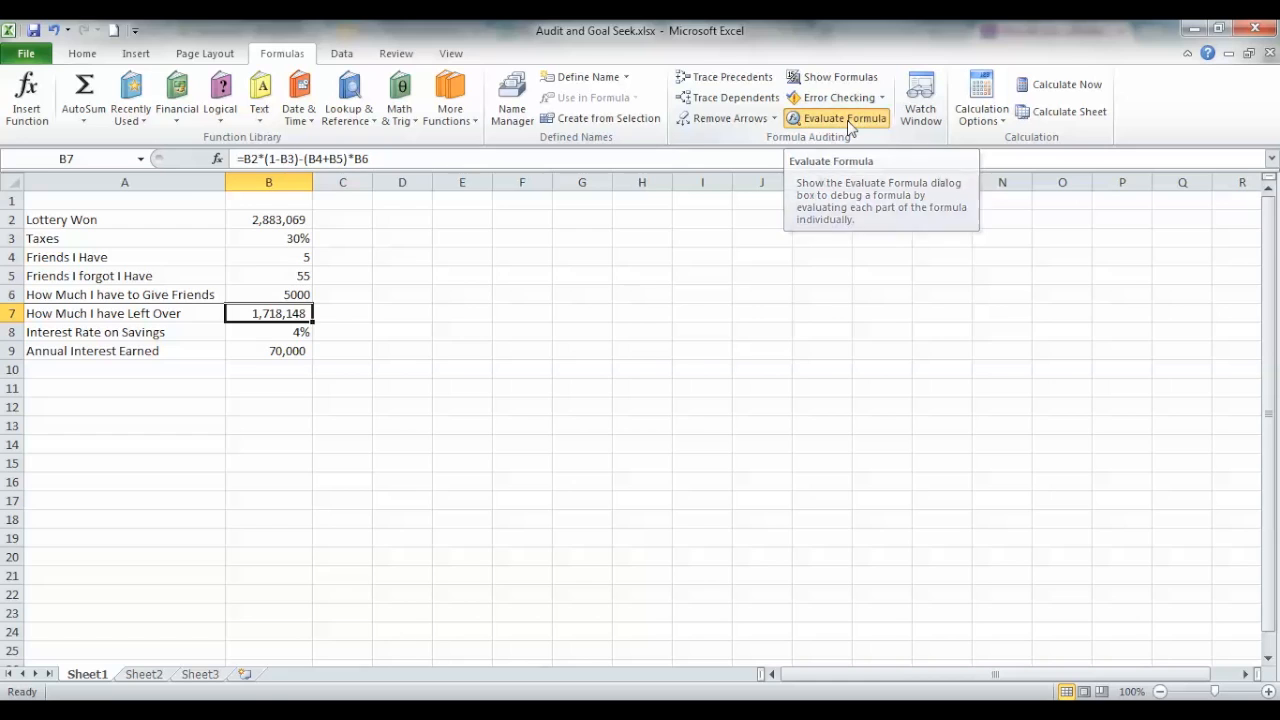
drag(480, 171, 624, 199)
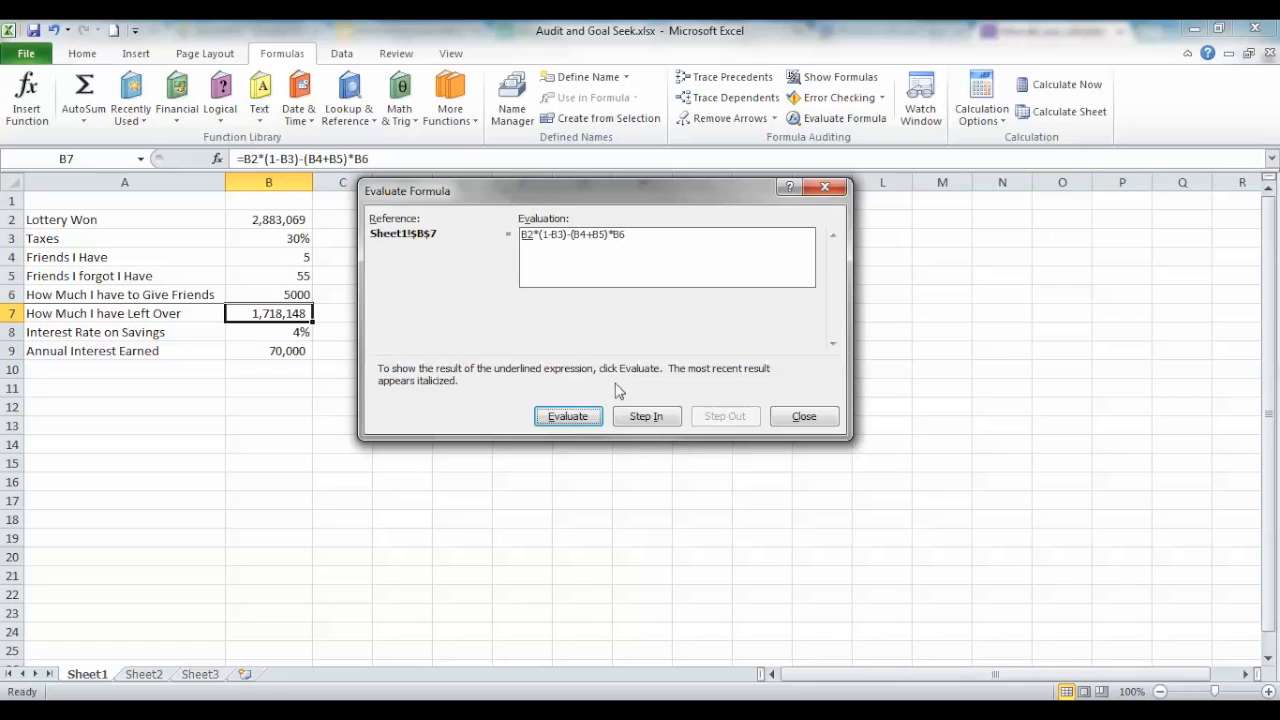
click(576, 420)
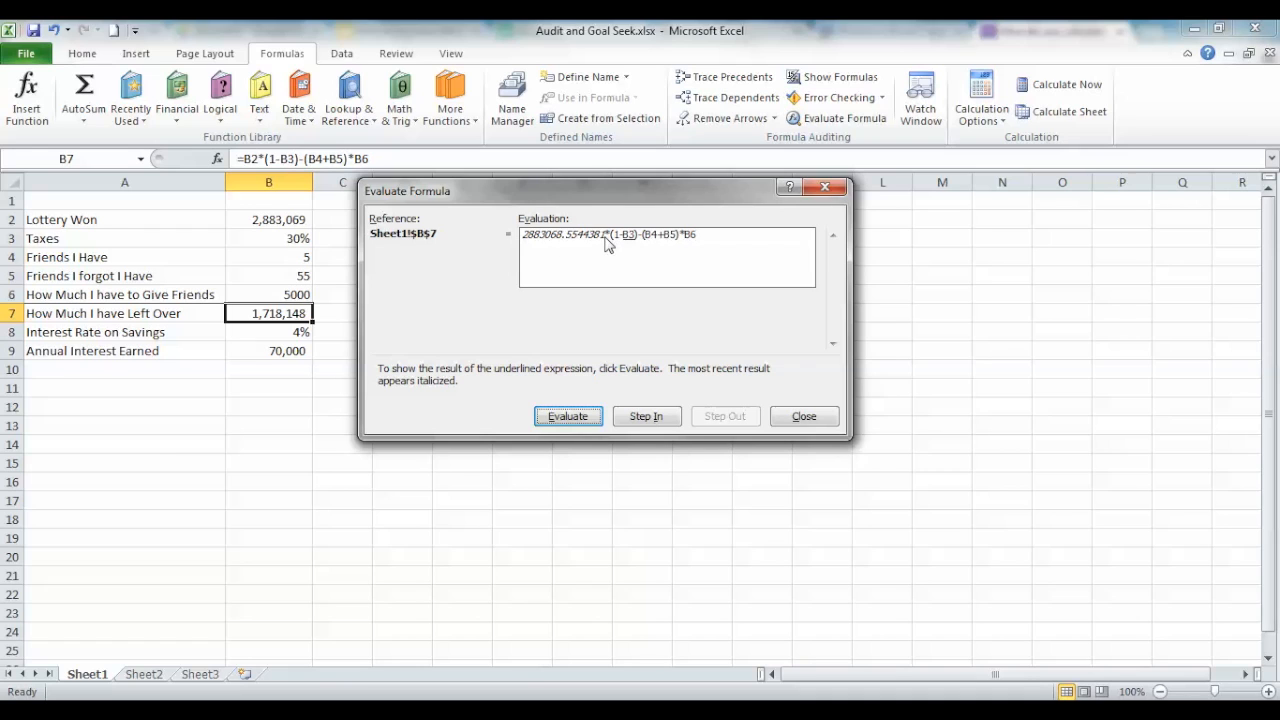
click(578, 424)
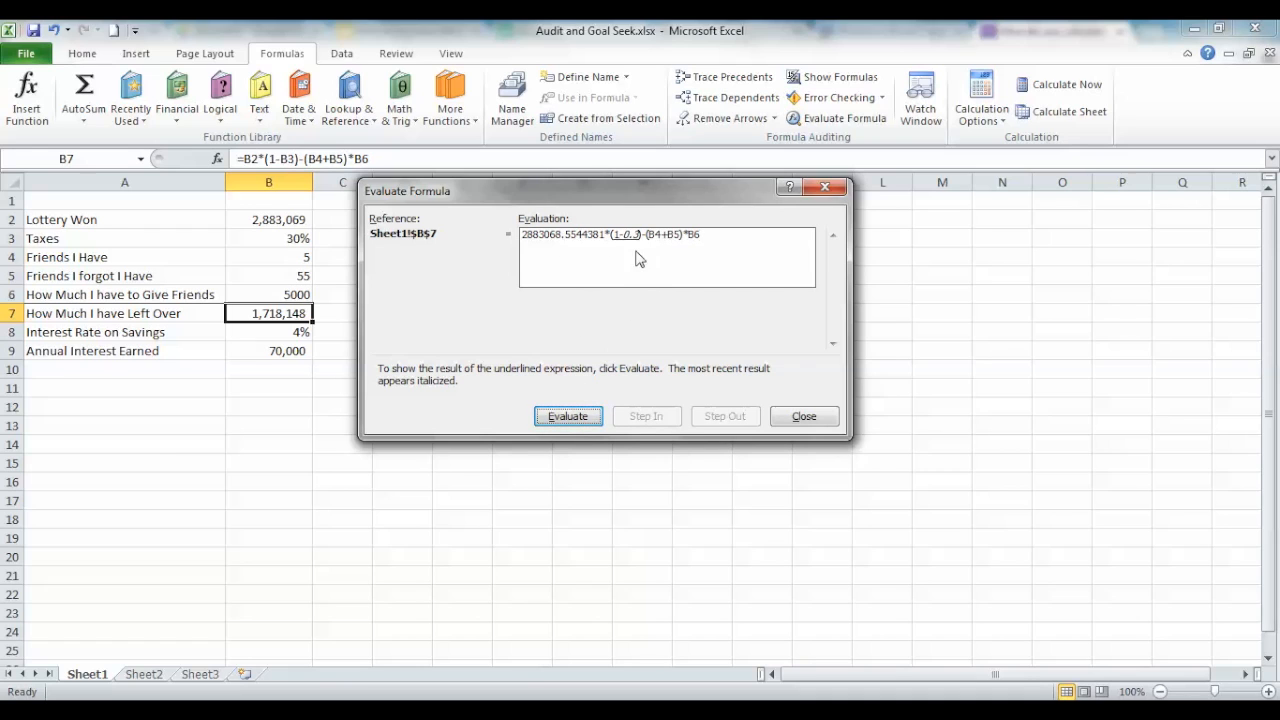
click(591, 410)
click(575, 420)
click(570, 420)
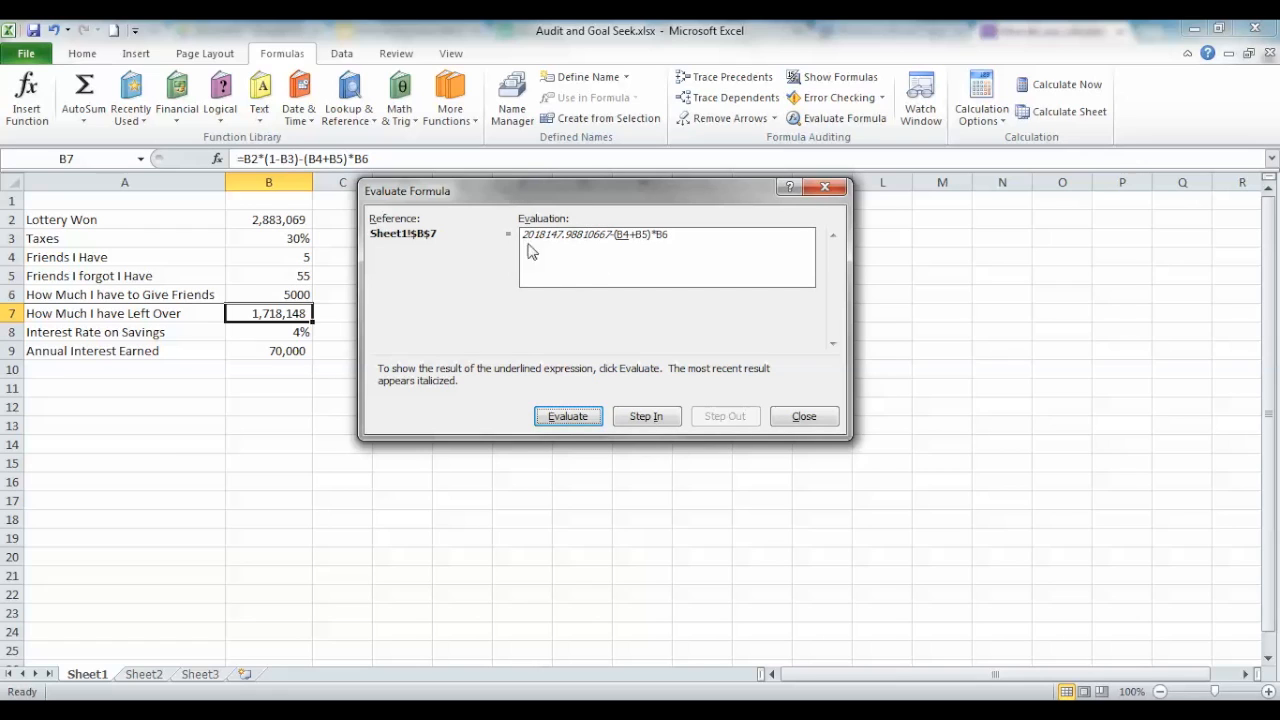
click(593, 417)
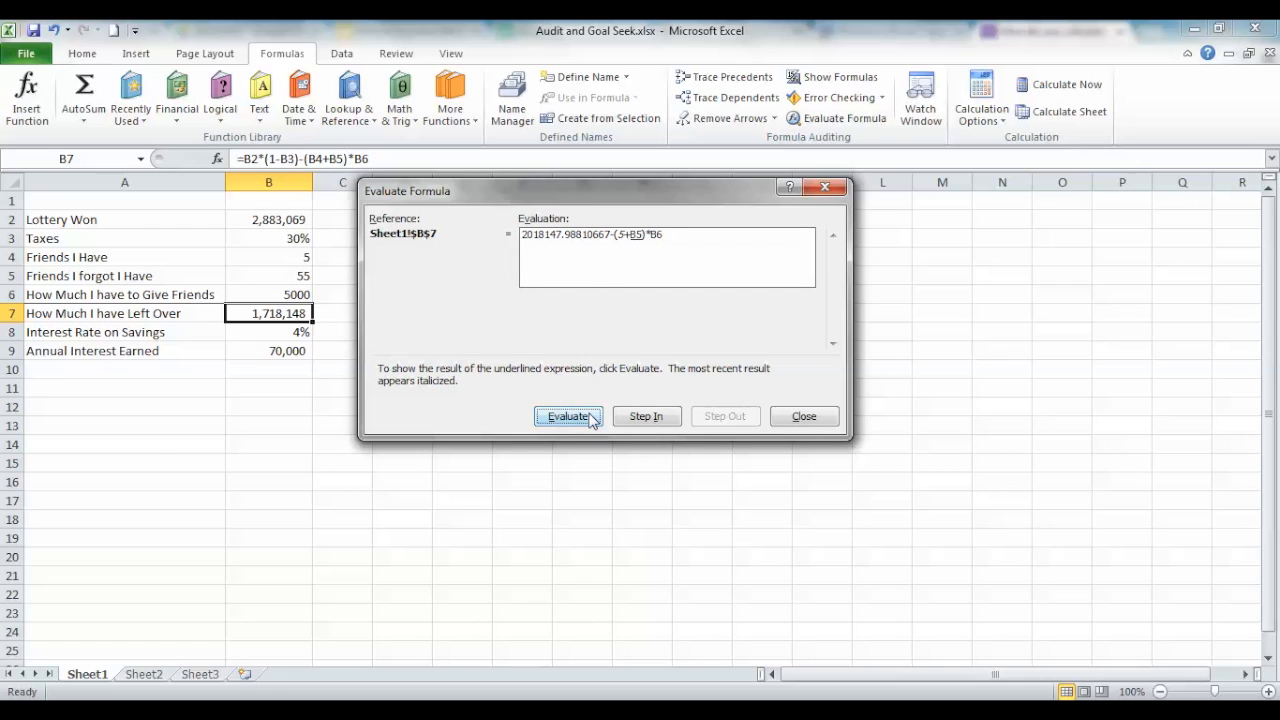
click(591, 418)
click(591, 418)
click(591, 418)
click(591, 418)
click(585, 416)
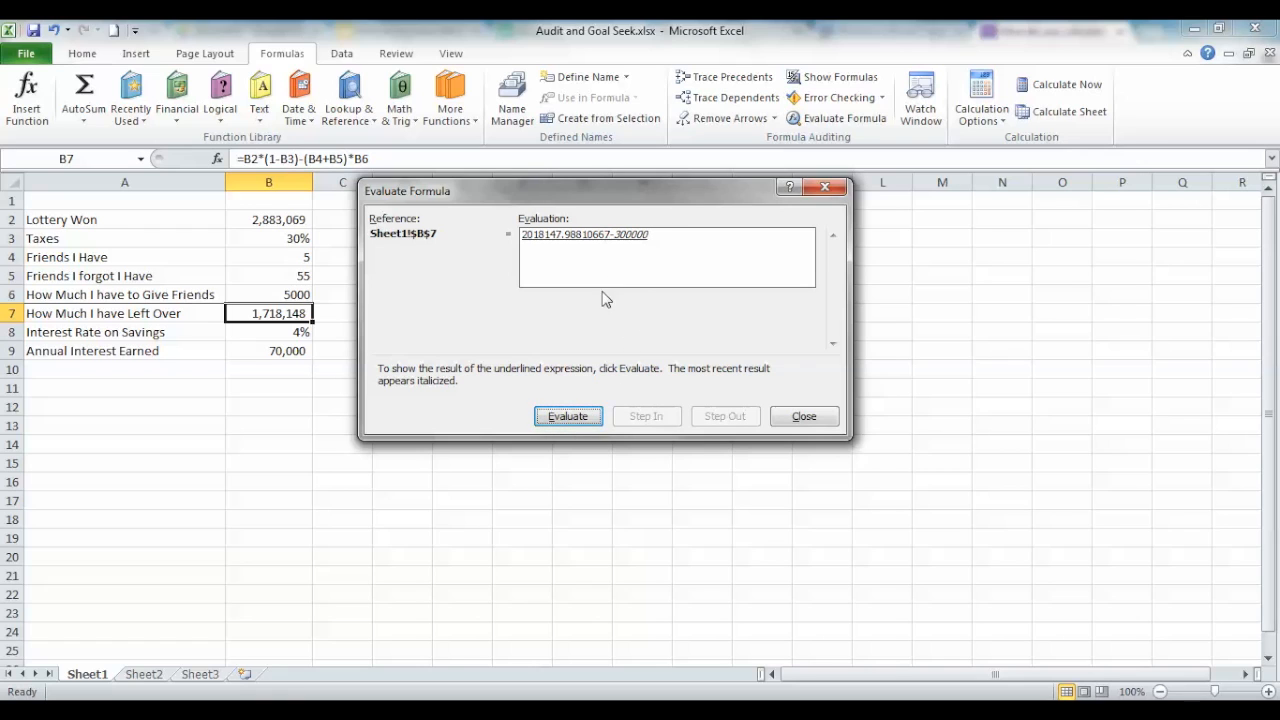
click(588, 418)
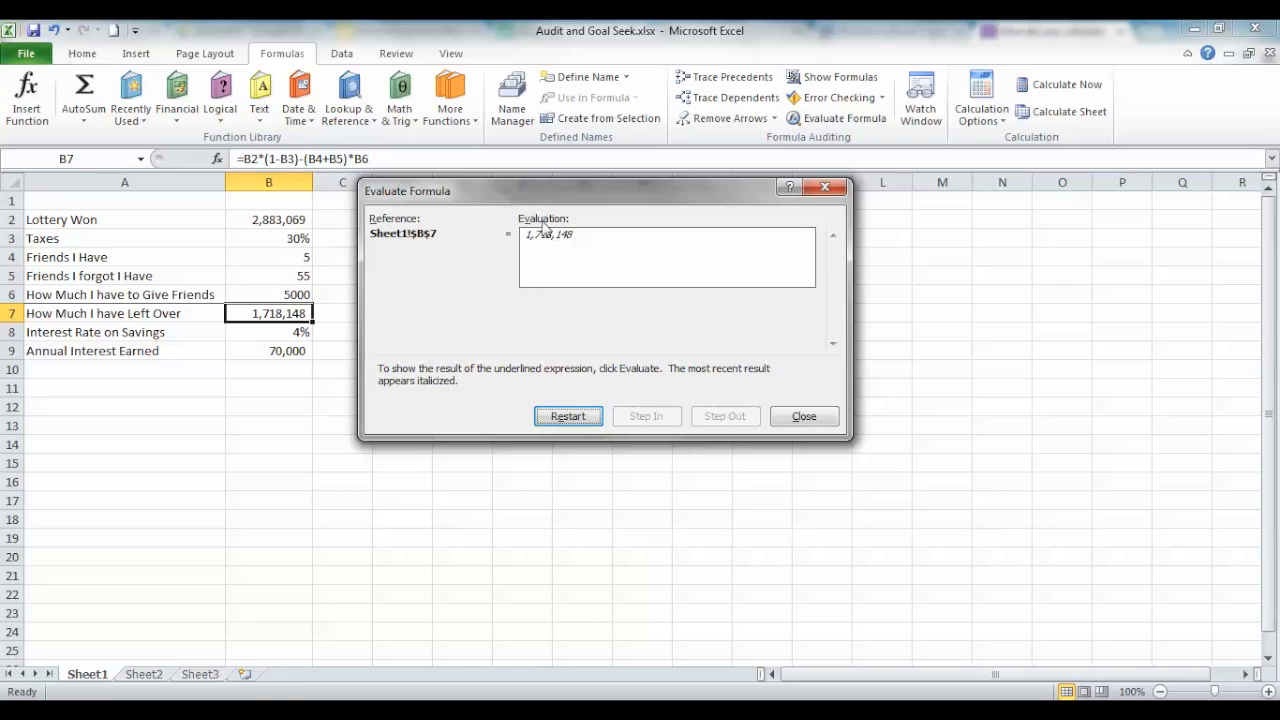
Step: Restart the evaluation of B7's formula, step through every part again to the end, and close the evaluation
click(571, 416)
click(584, 418)
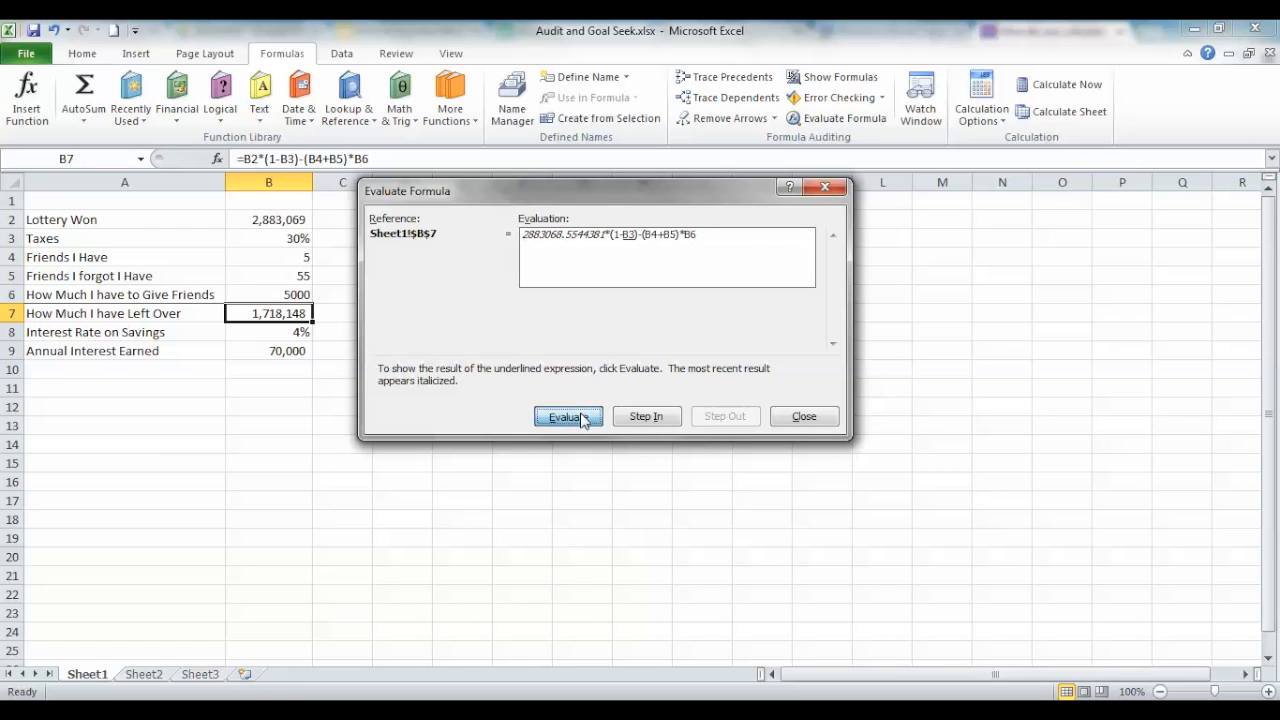
click(582, 420)
click(580, 424)
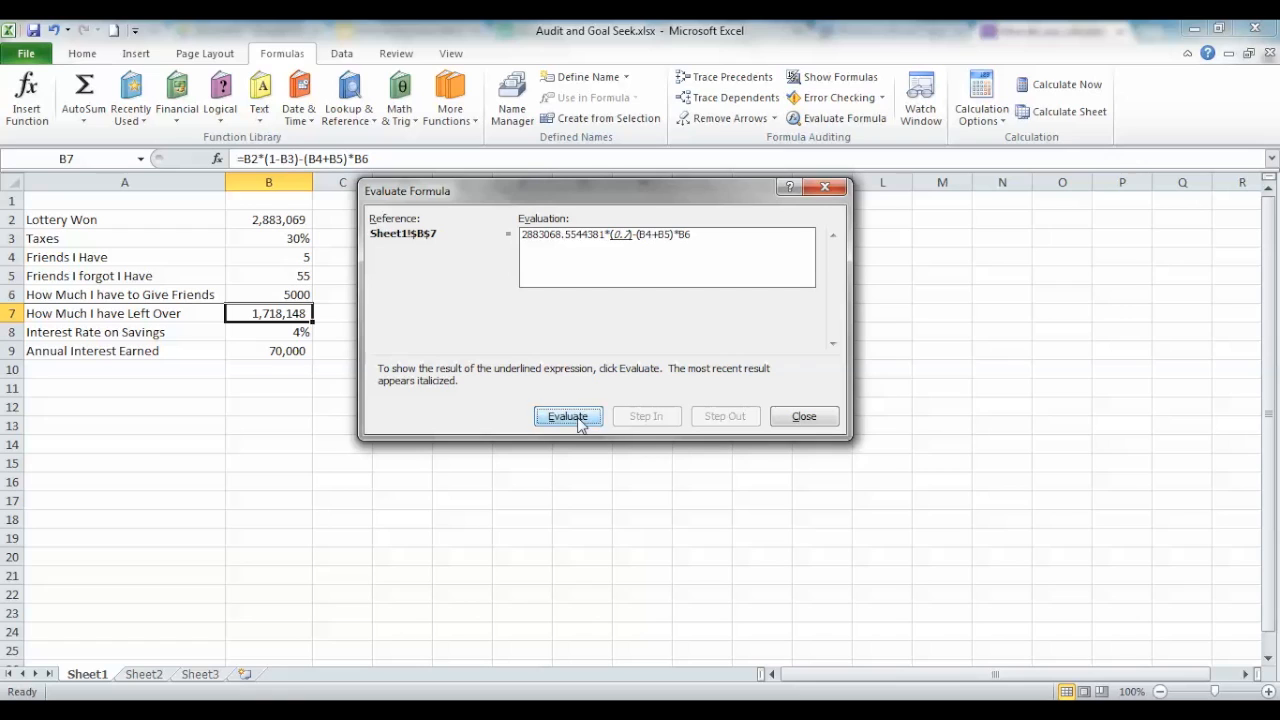
click(578, 424)
click(576, 424)
click(574, 425)
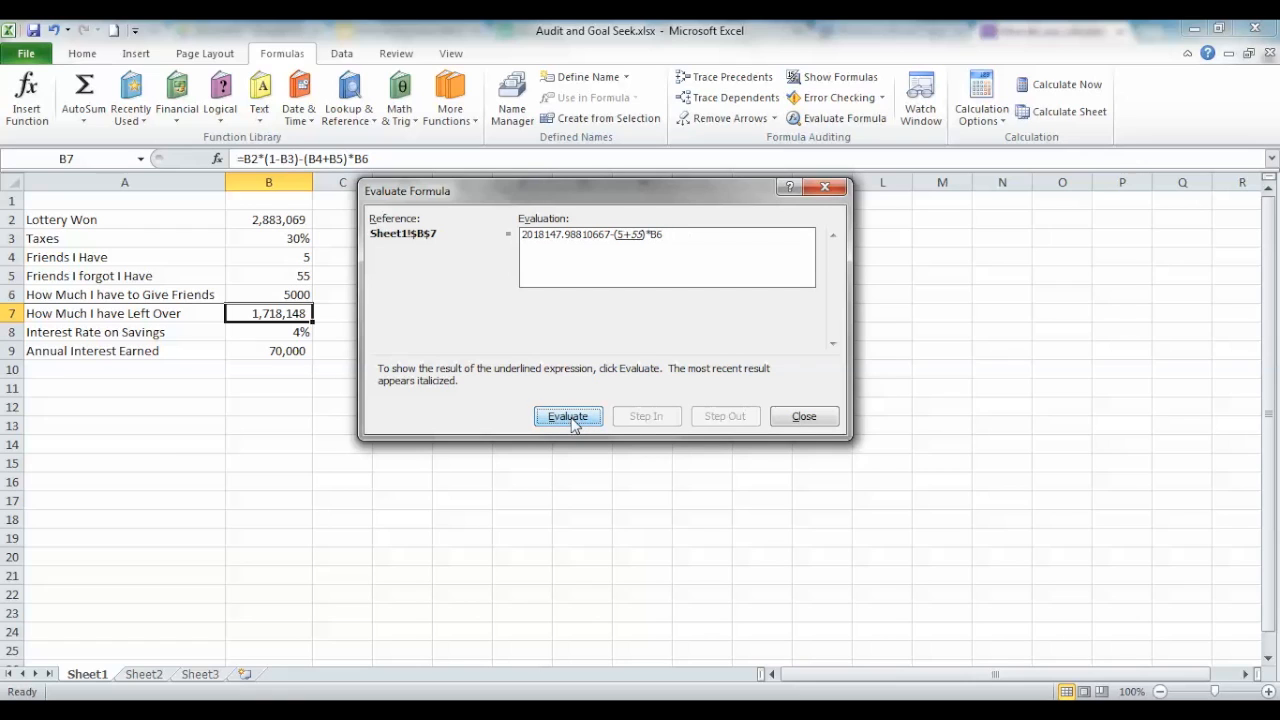
click(574, 424)
click(574, 424)
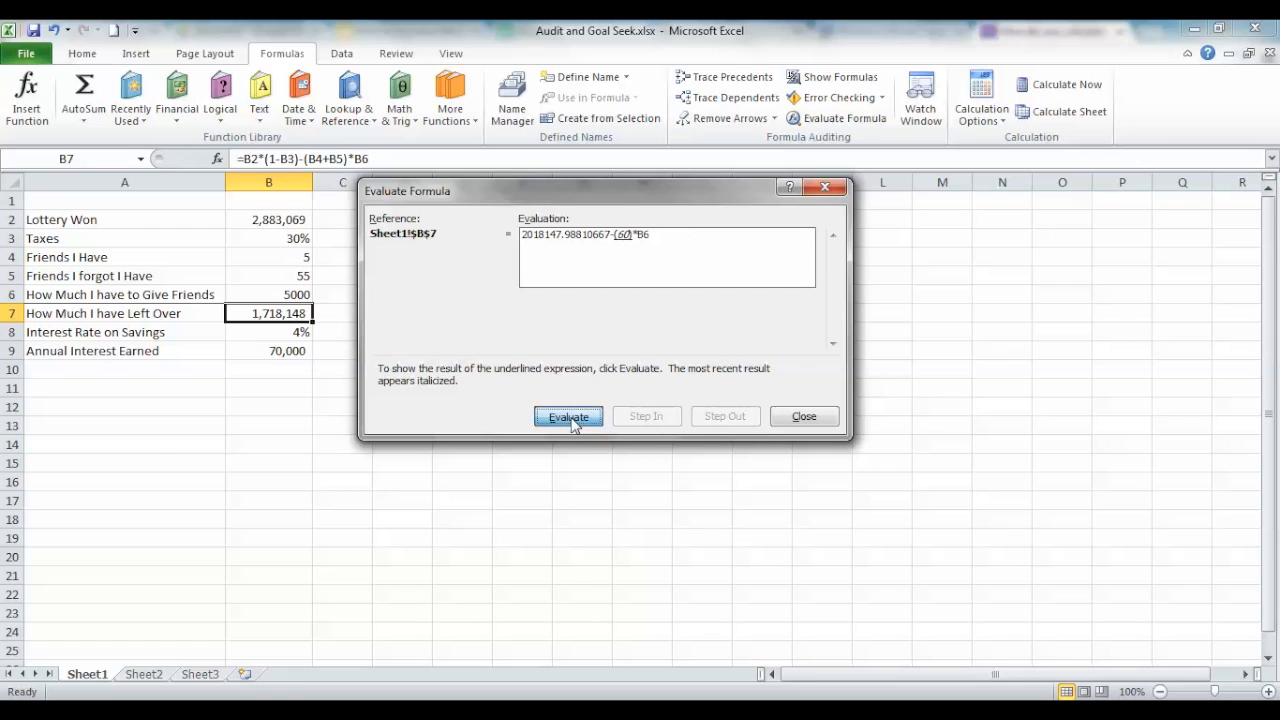
click(574, 424)
click(574, 424)
click(574, 424)
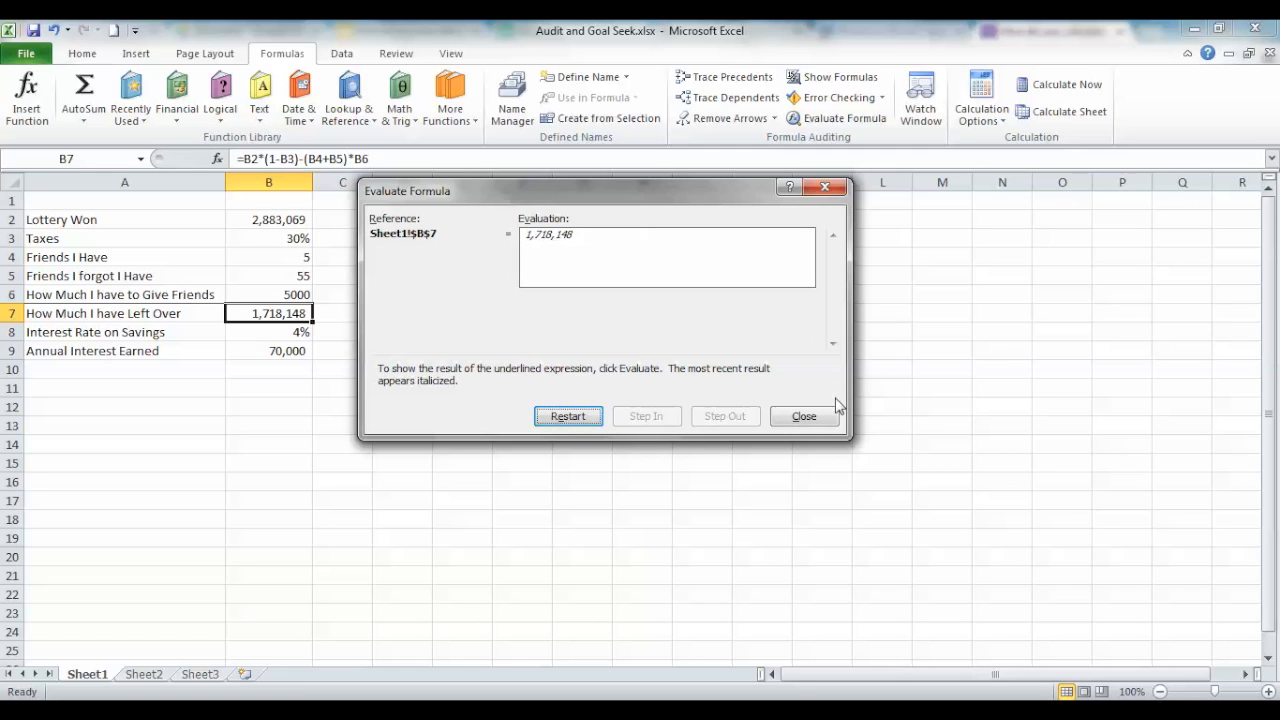
click(803, 415)
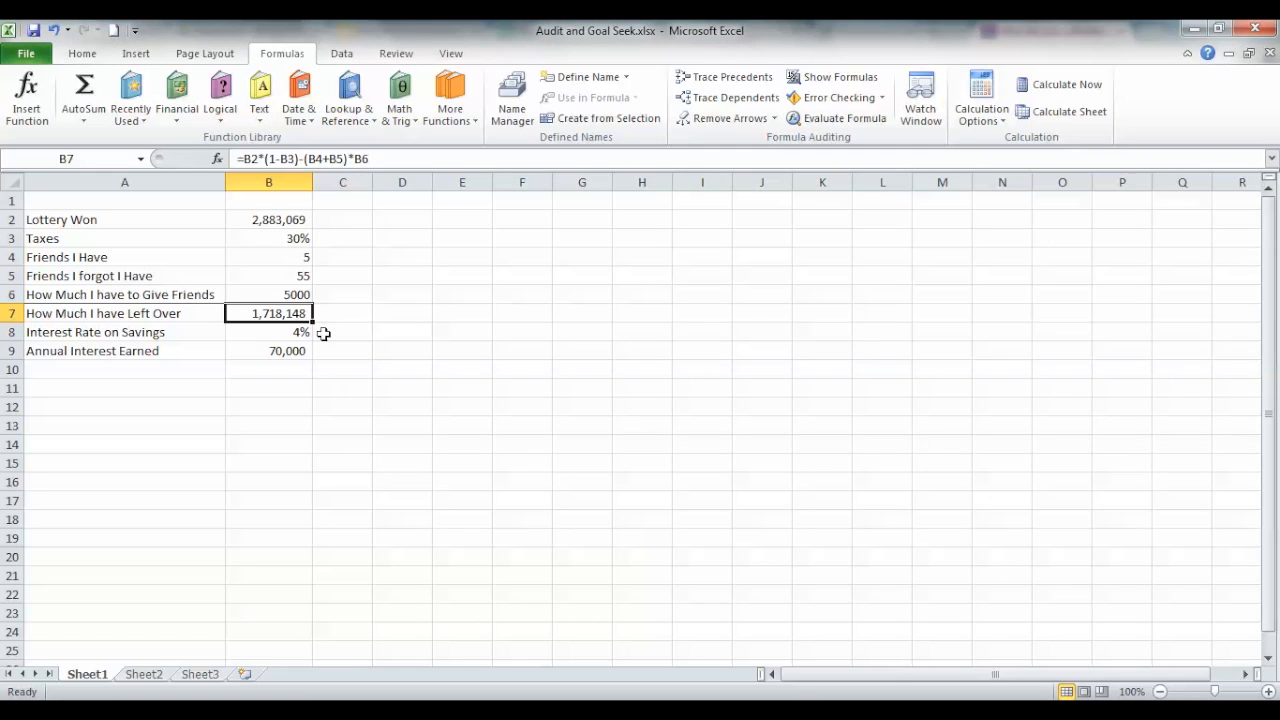
Step: Evaluate the Annual Interest Earned formula in B9 part by part to its result, and restart the evaluation
click(275, 350)
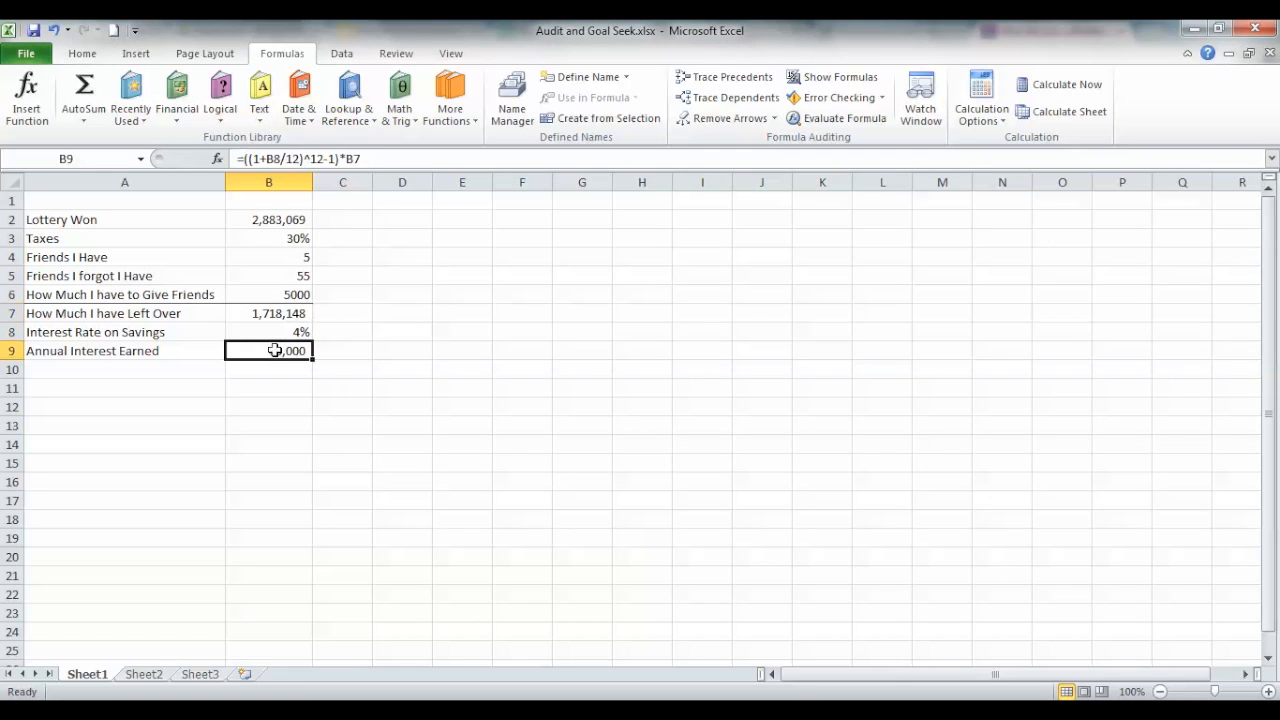
click(840, 118)
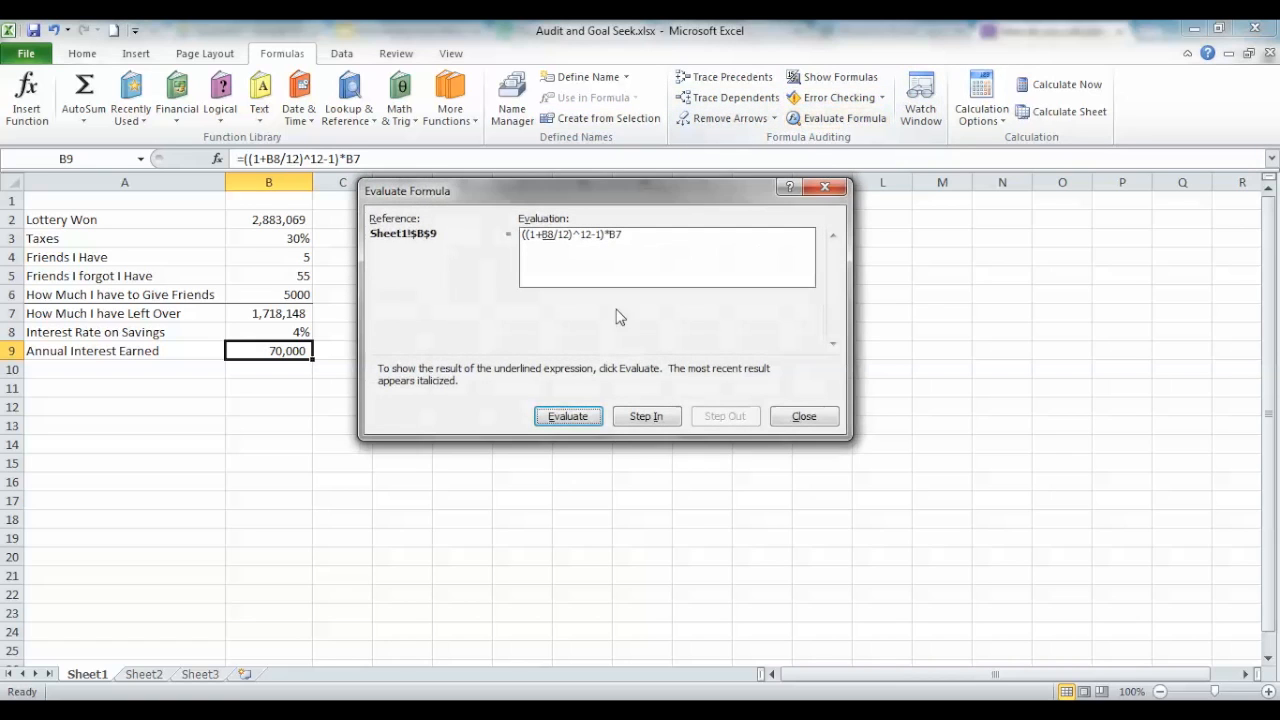
click(567, 416)
click(567, 416)
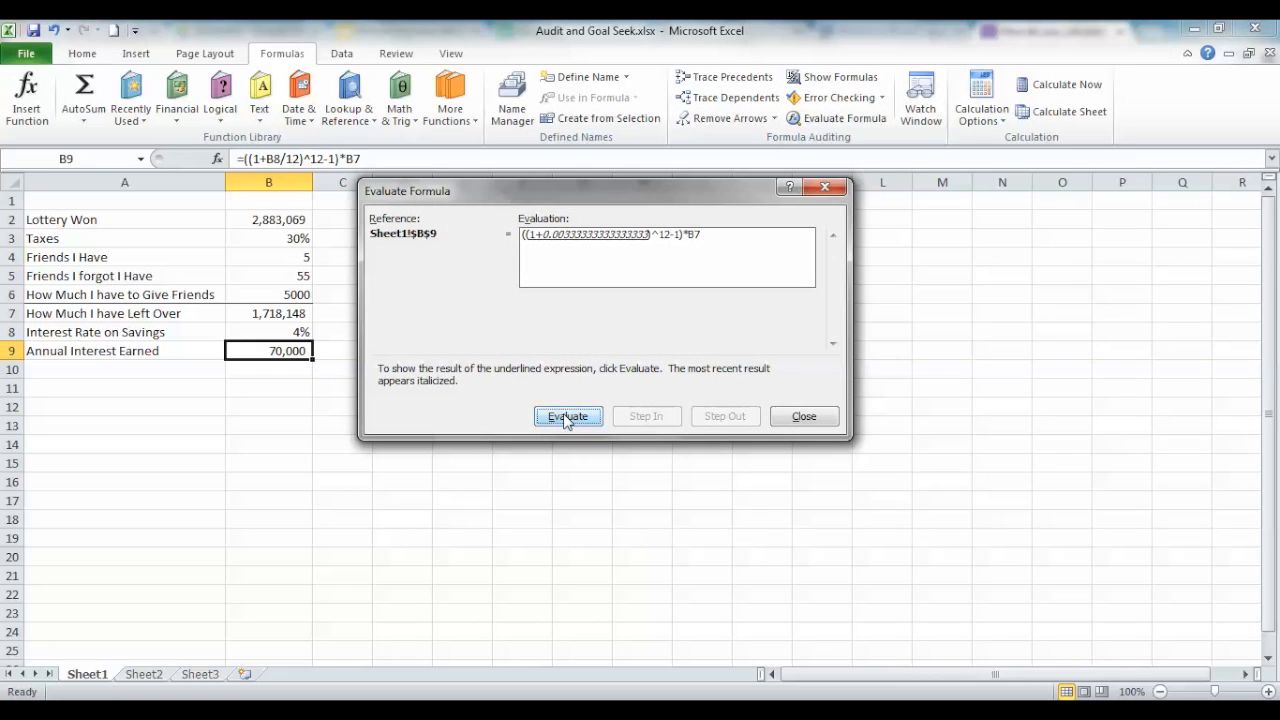
click(567, 416)
click(567, 416)
click(567, 416)
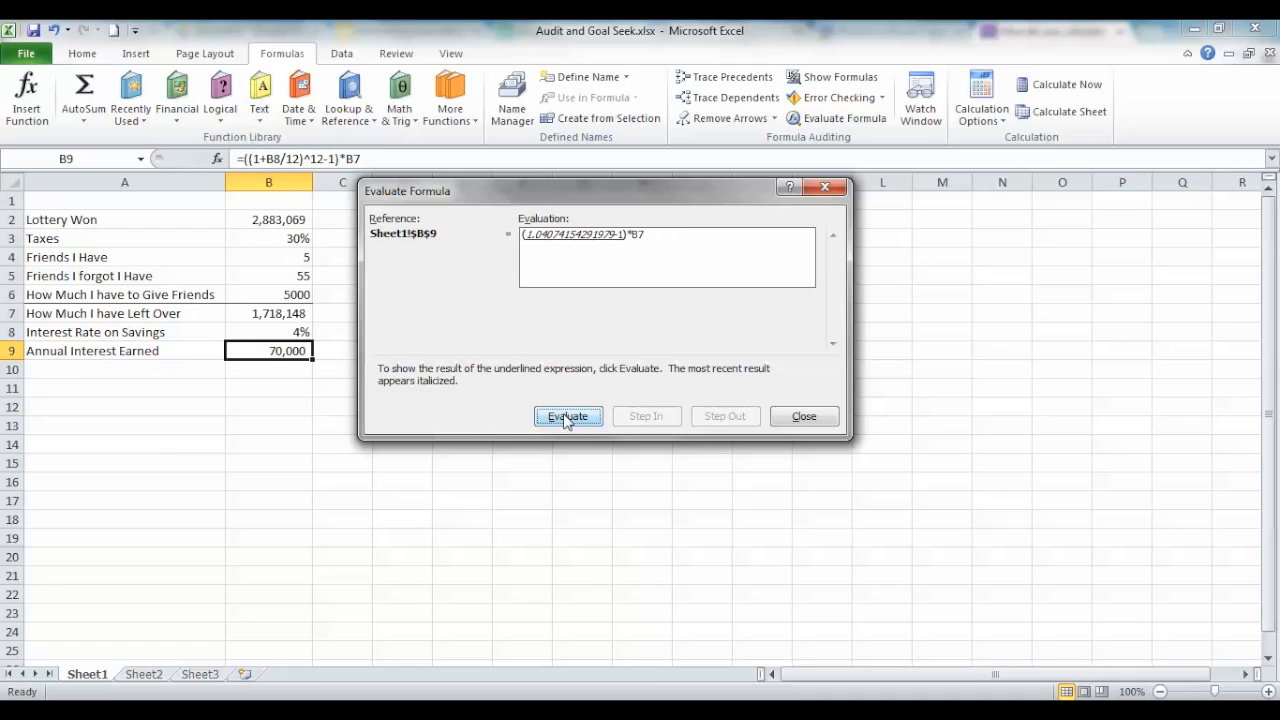
click(567, 416)
click(567, 416)
click(566, 415)
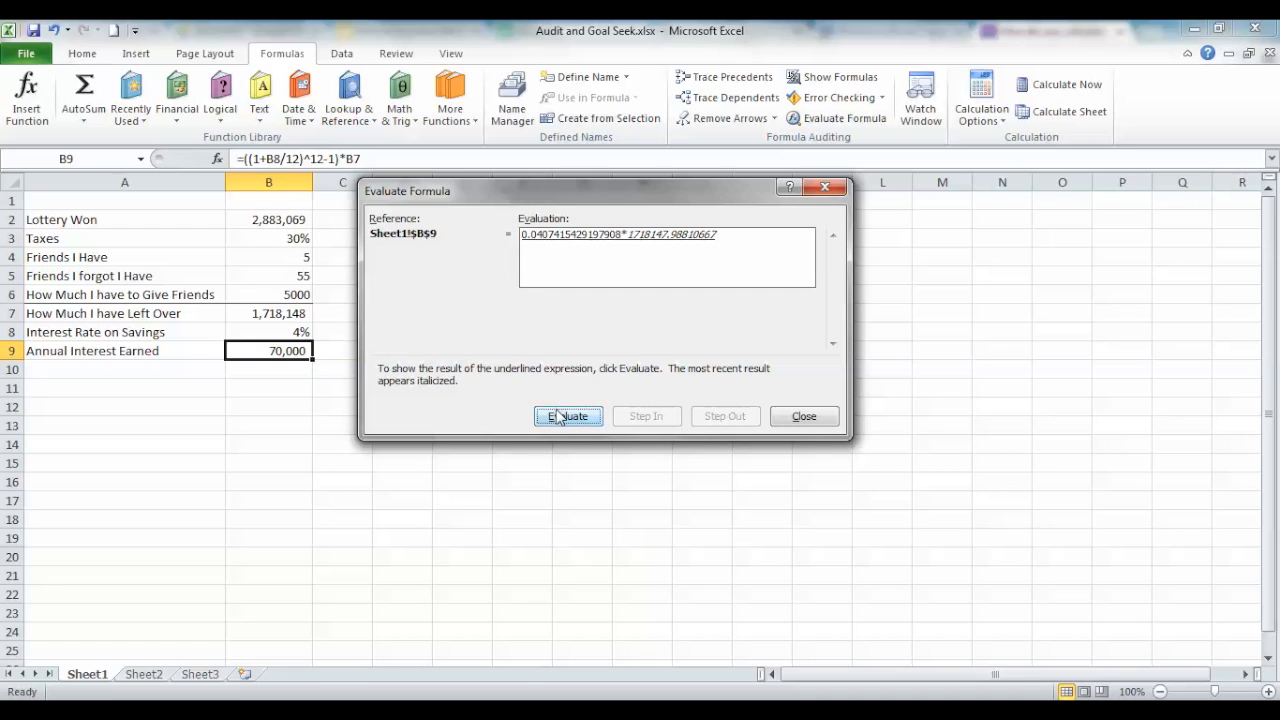
click(560, 422)
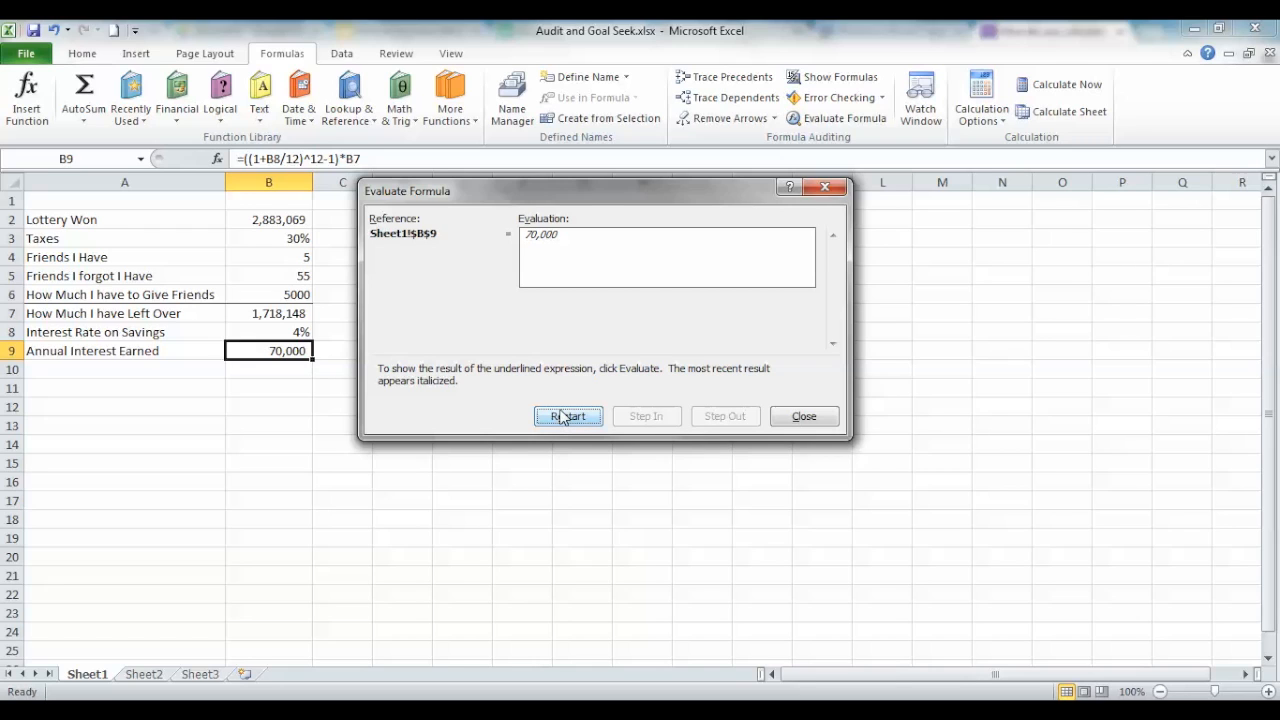
click(562, 418)
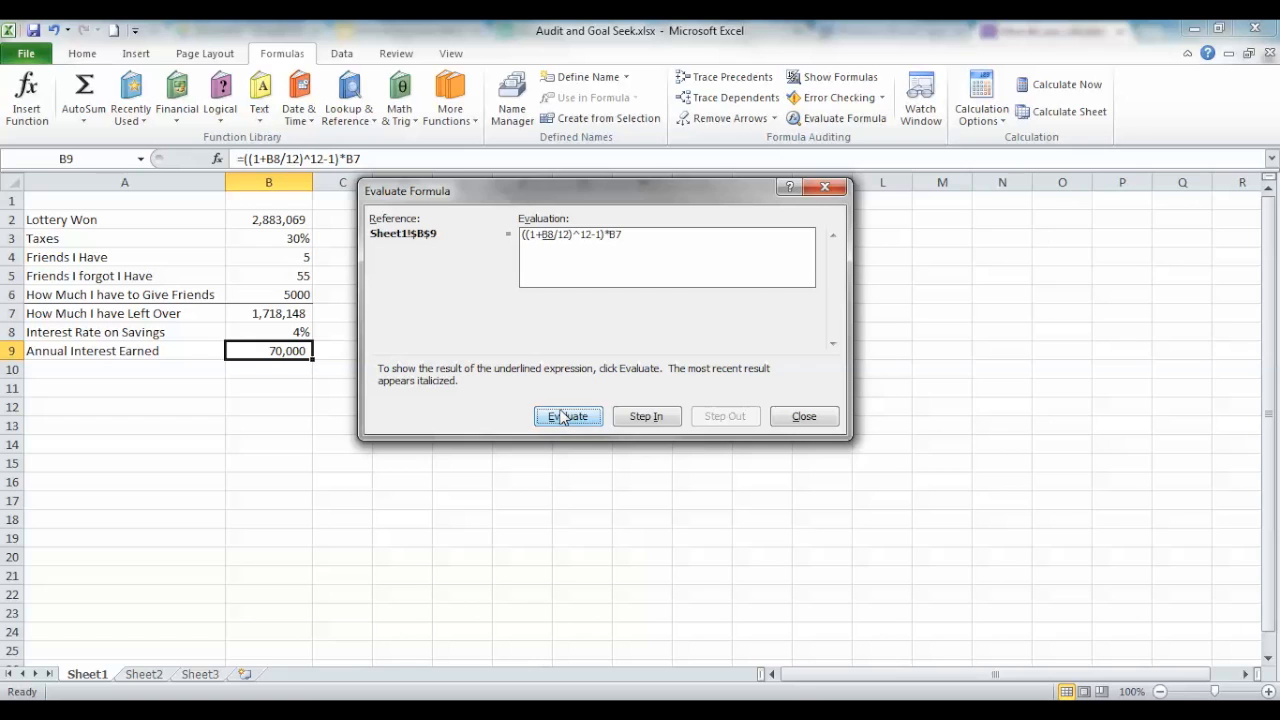